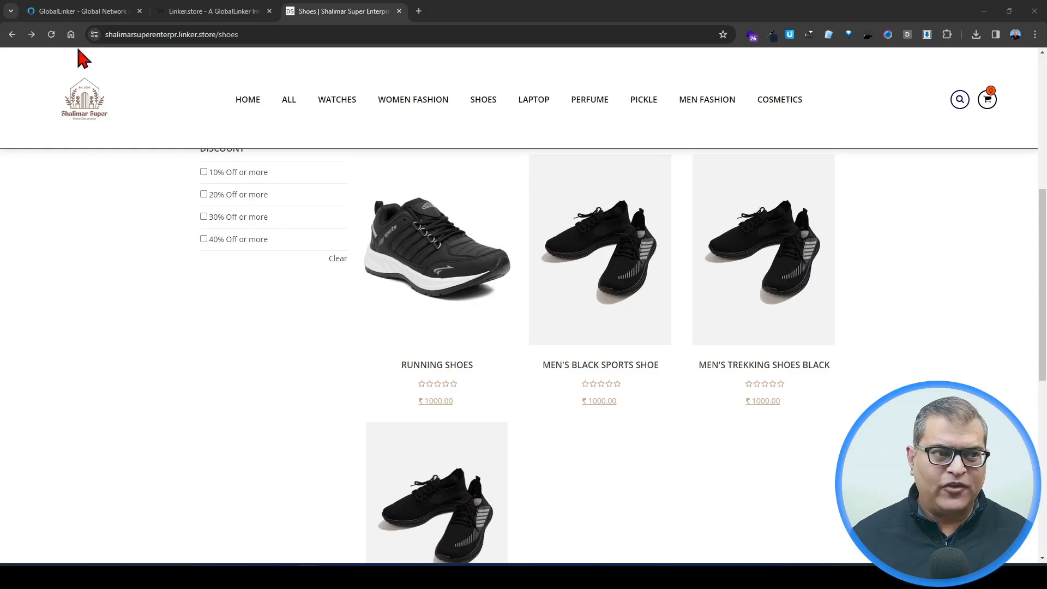
Switch to the Linker.store seller dashboard and open the catalogue's form for adding product labels
left_click(67, 13)
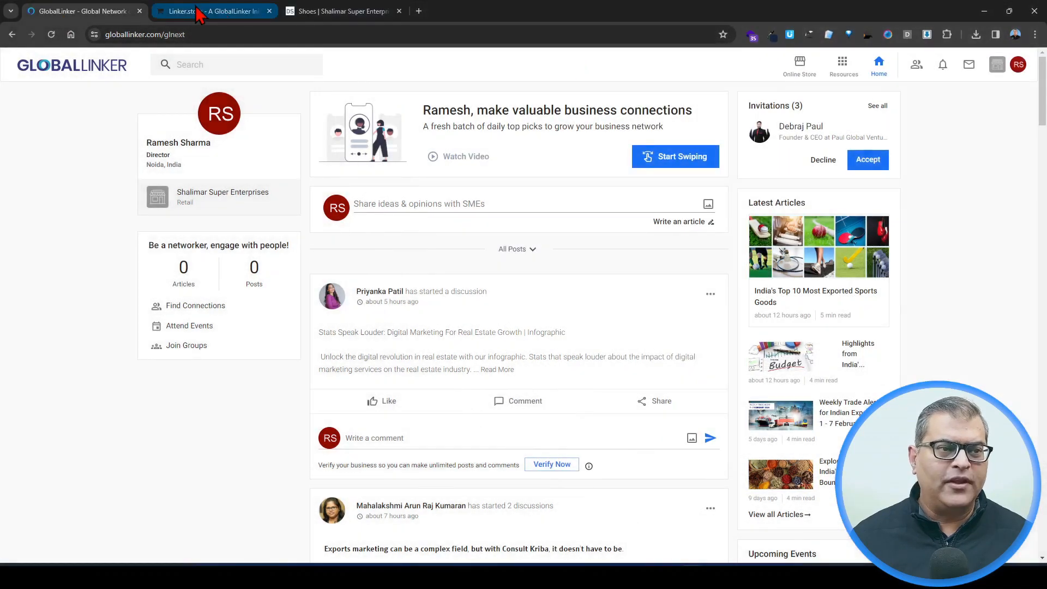
left_click(199, 11)
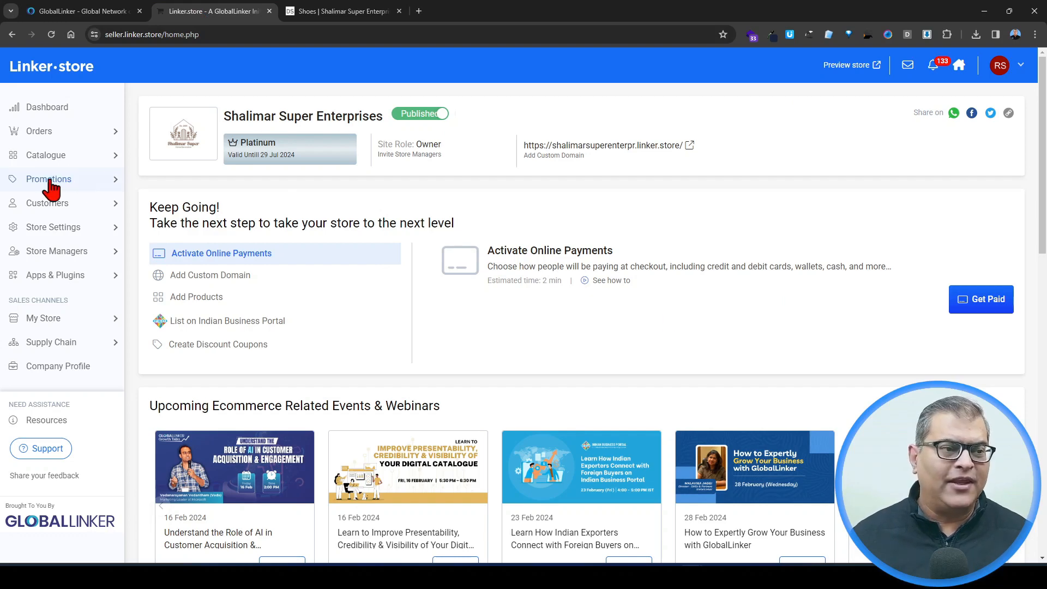
left_click(71, 155)
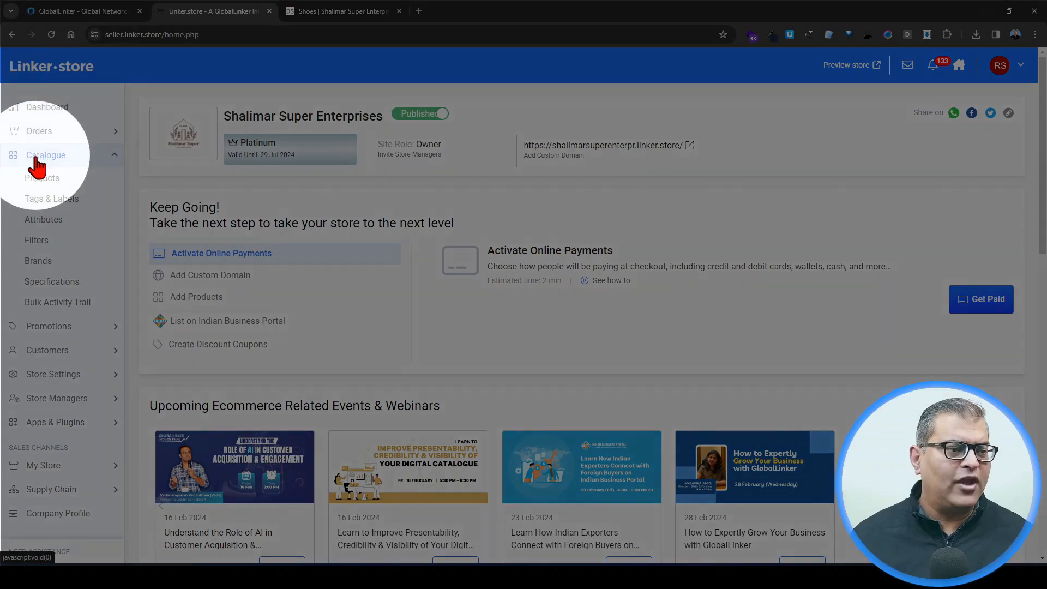
left_click(66, 201)
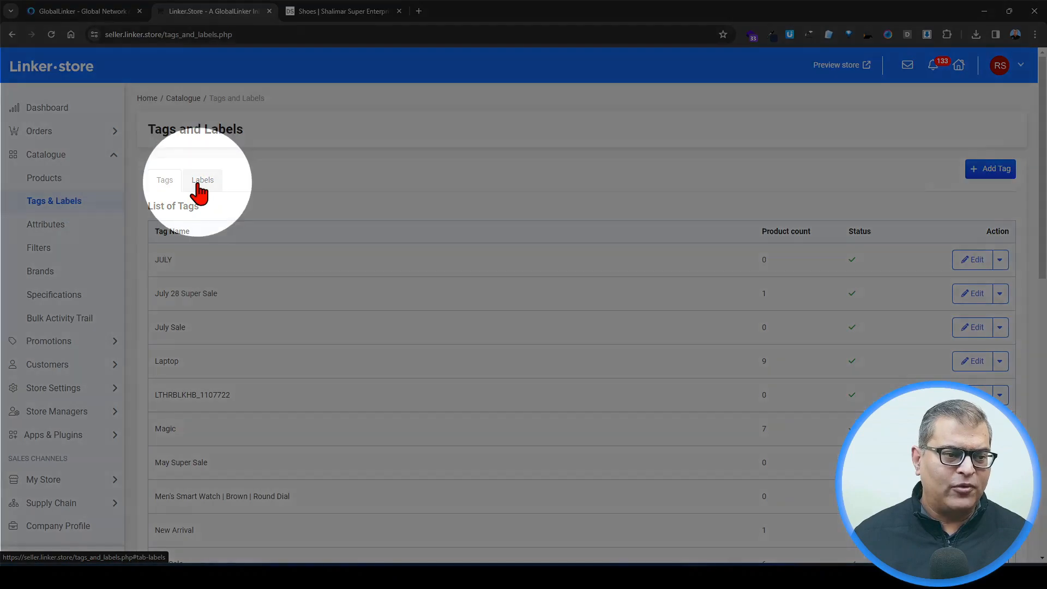
left_click(197, 184)
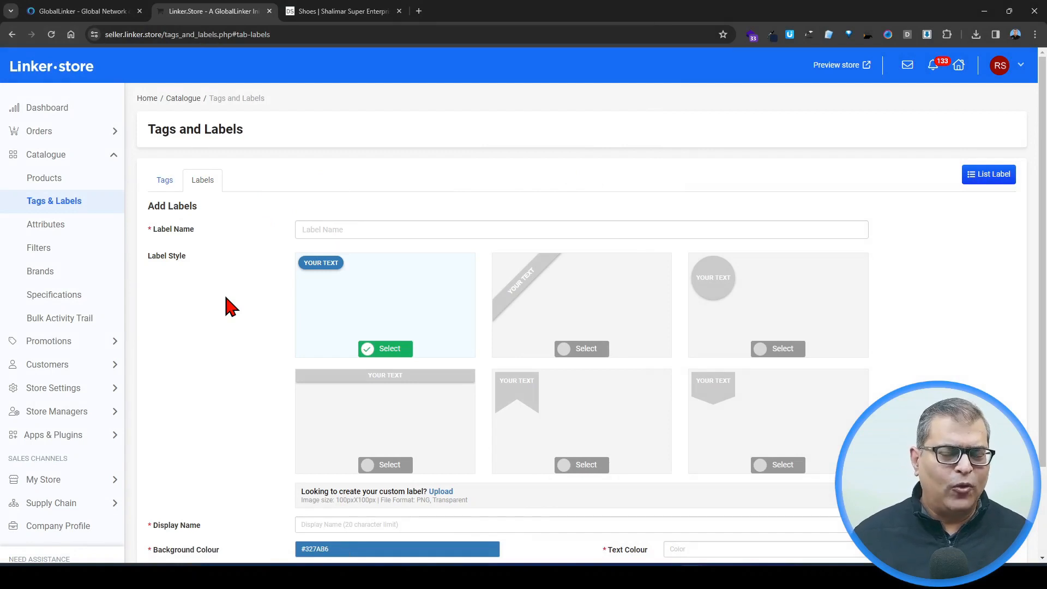
Name the new label "New" and choose the circular label style
scroll(242, 307, "down", 2)
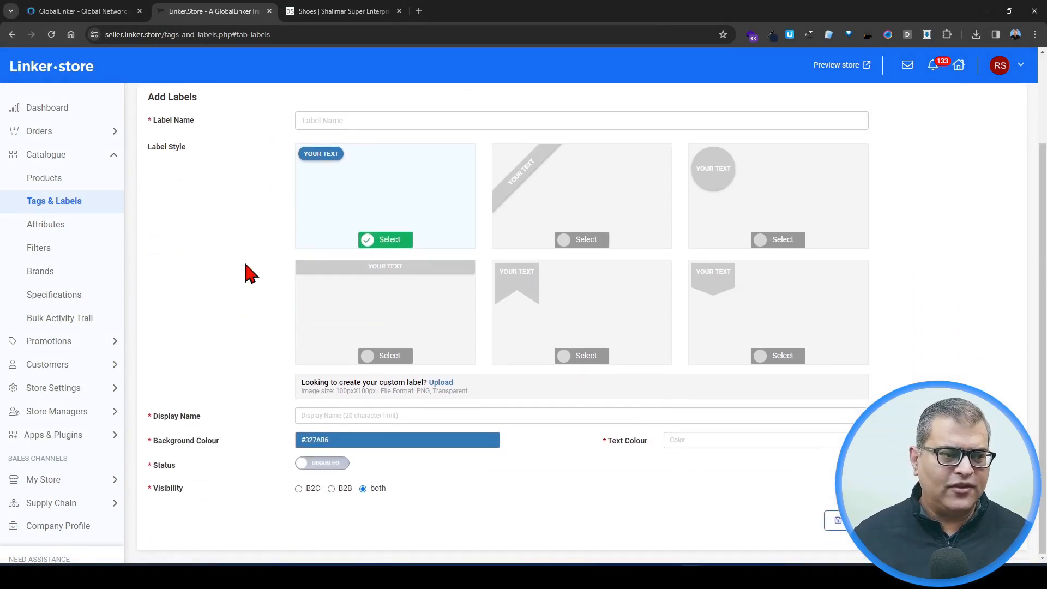
left_click(305, 122)
type("New")
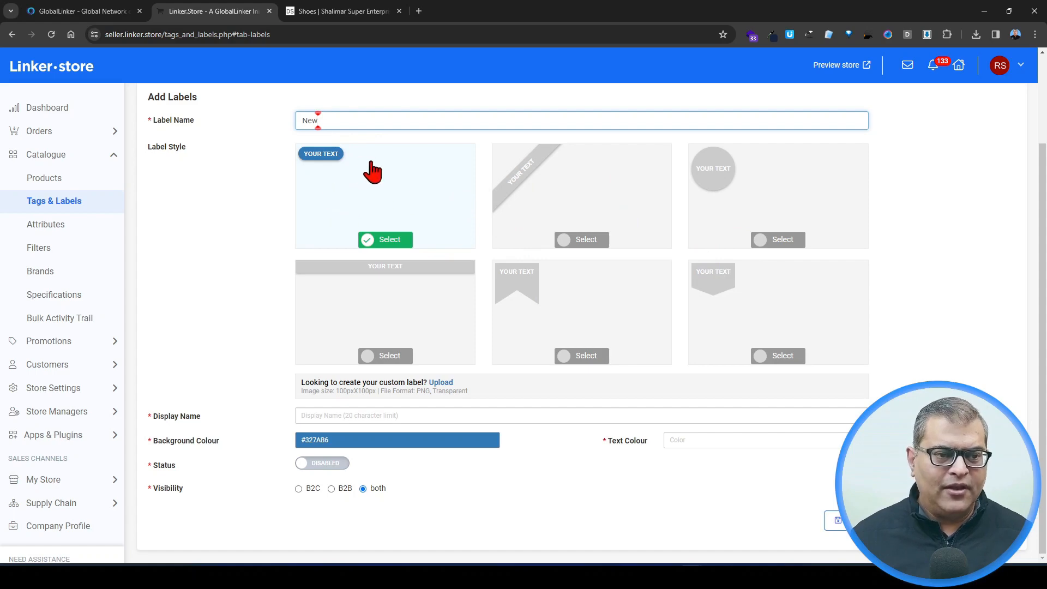
left_click(720, 196)
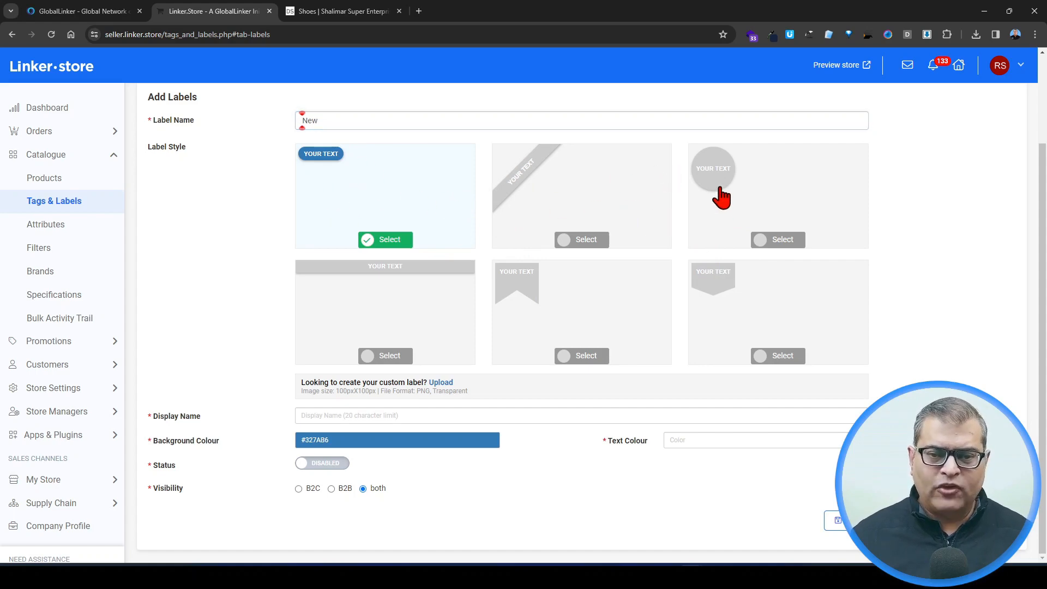
left_click(779, 241)
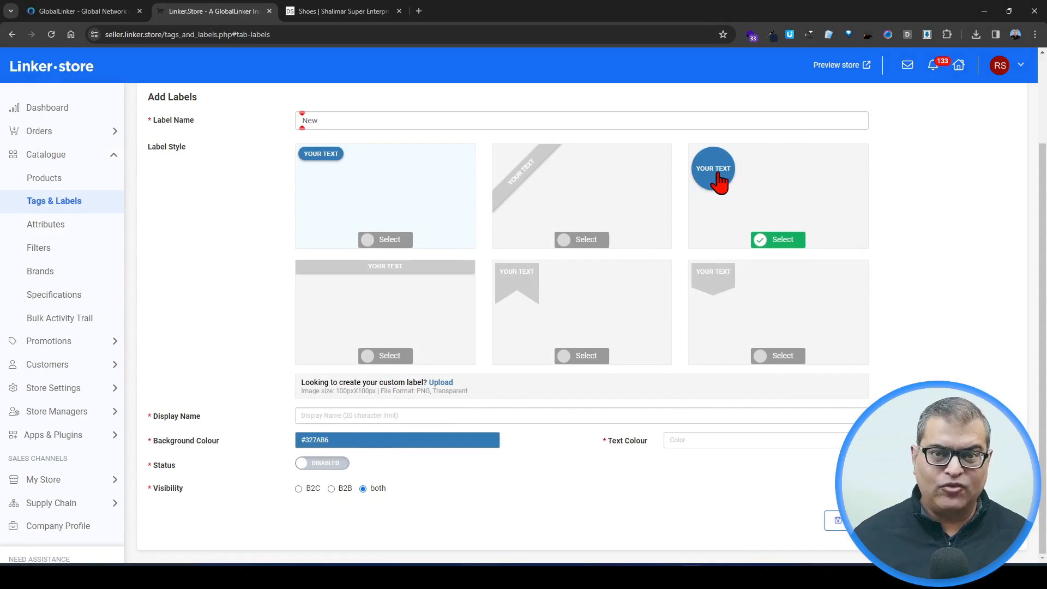
Enter "New Arrival" as the label's display name
left_click(356, 416)
type("N")
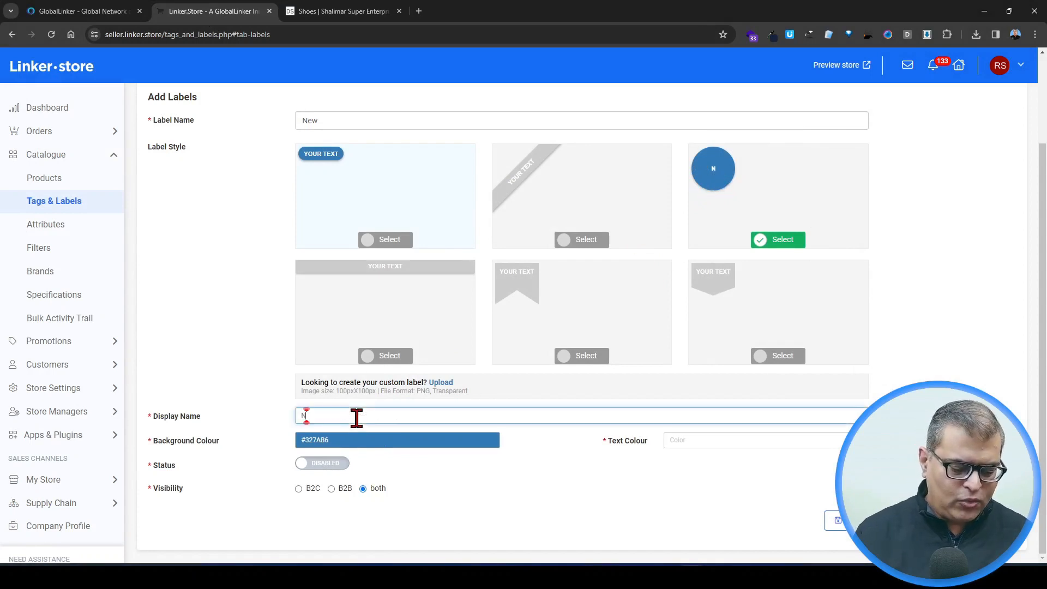
type("ew Arriv")
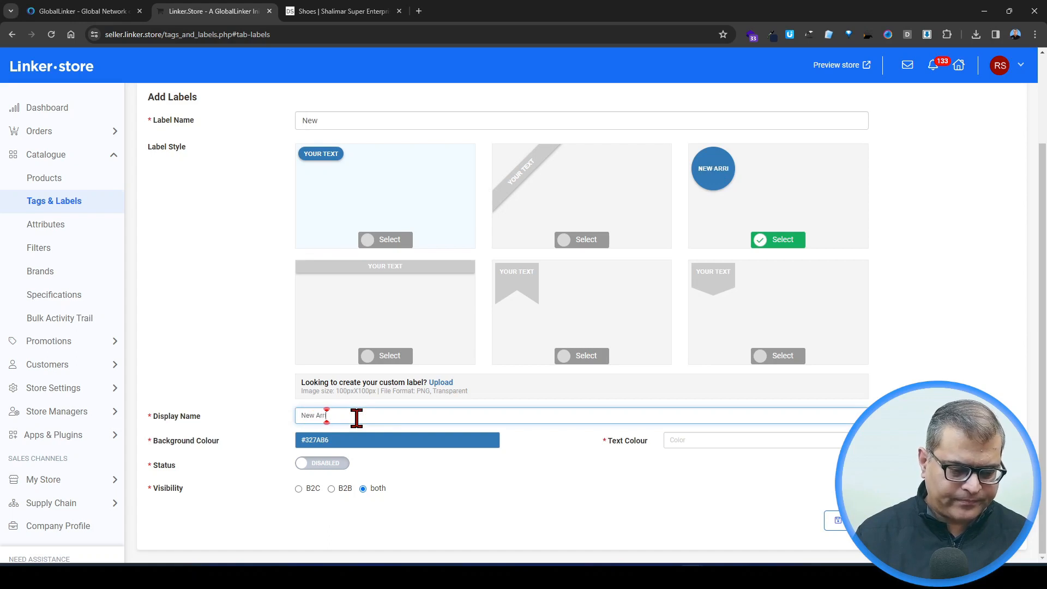
key("BackSpace")
key("BackSpace")
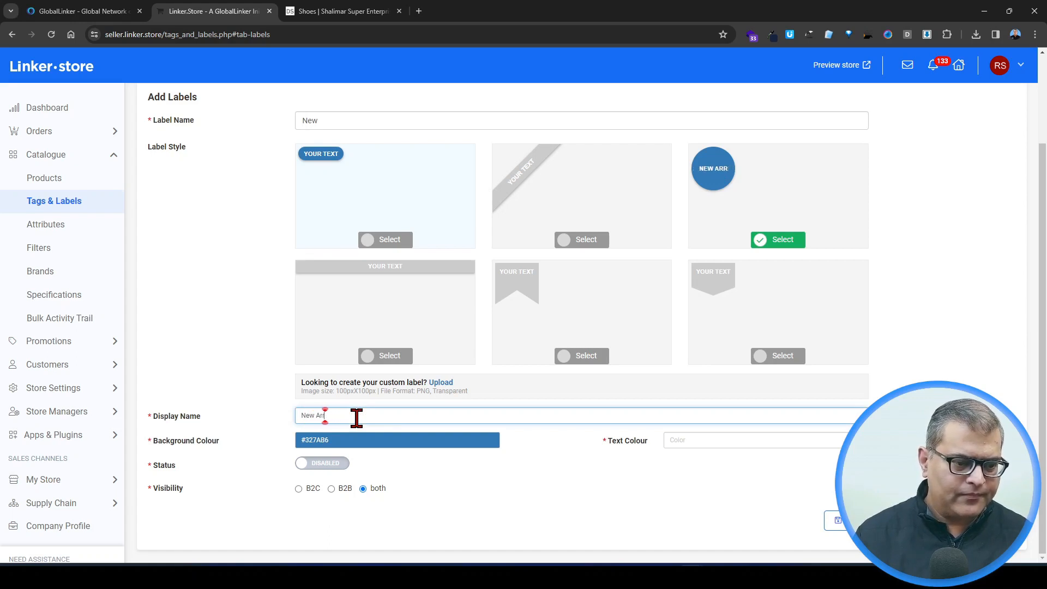
type("ivals")
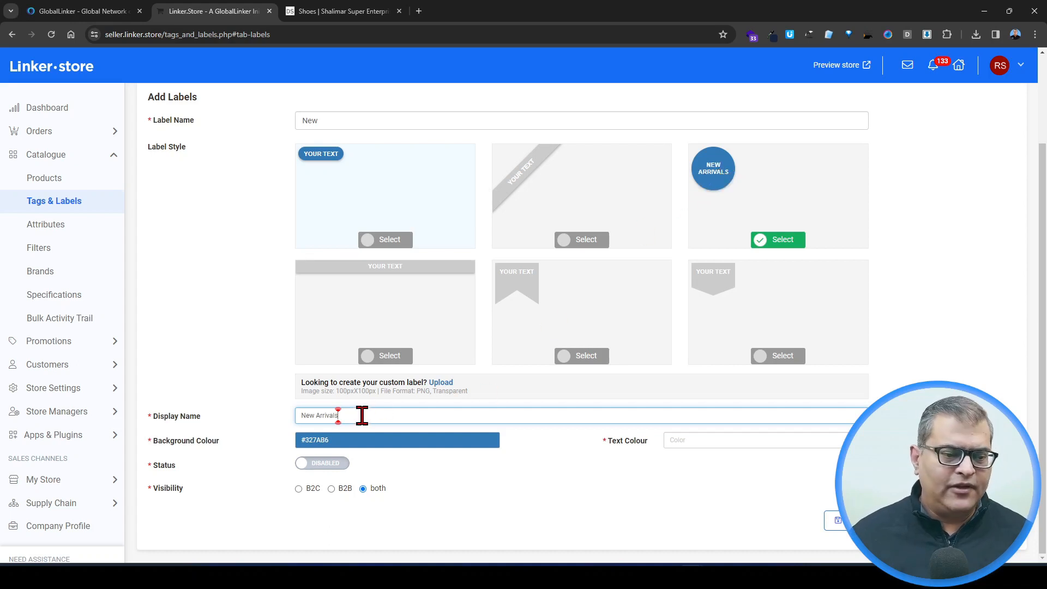
key("BackSpace")
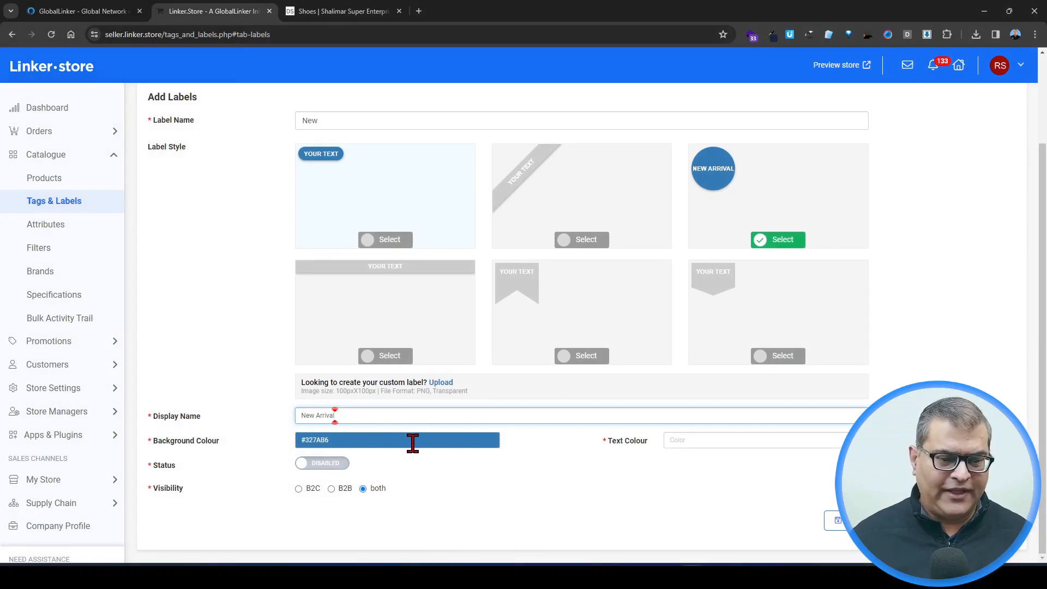
Set the label's background colour to red, #B60000
left_click(413, 443)
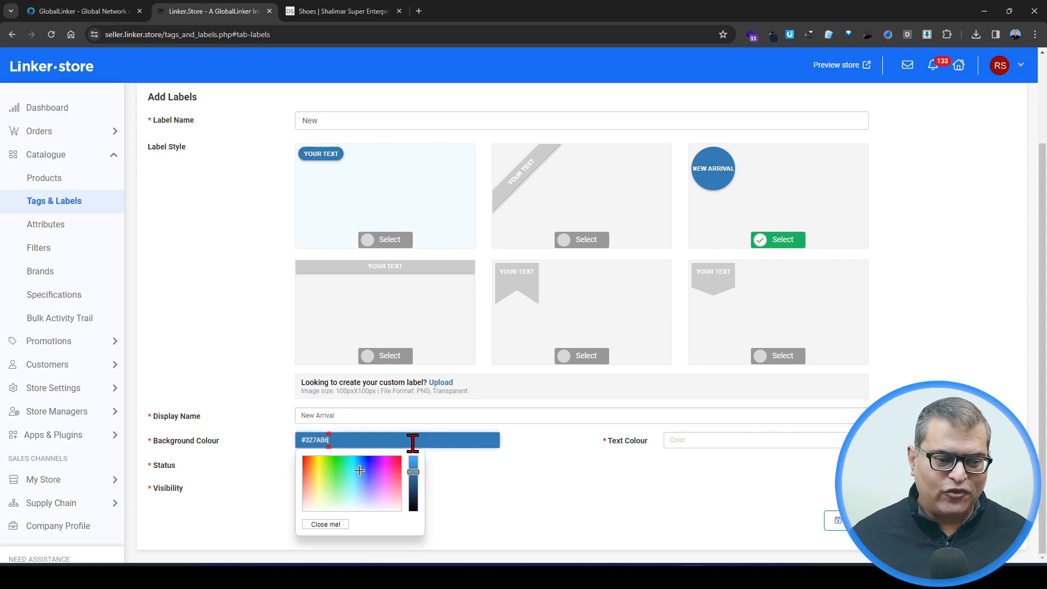
left_click(362, 474)
left_click_drag(362, 474, 273, 462)
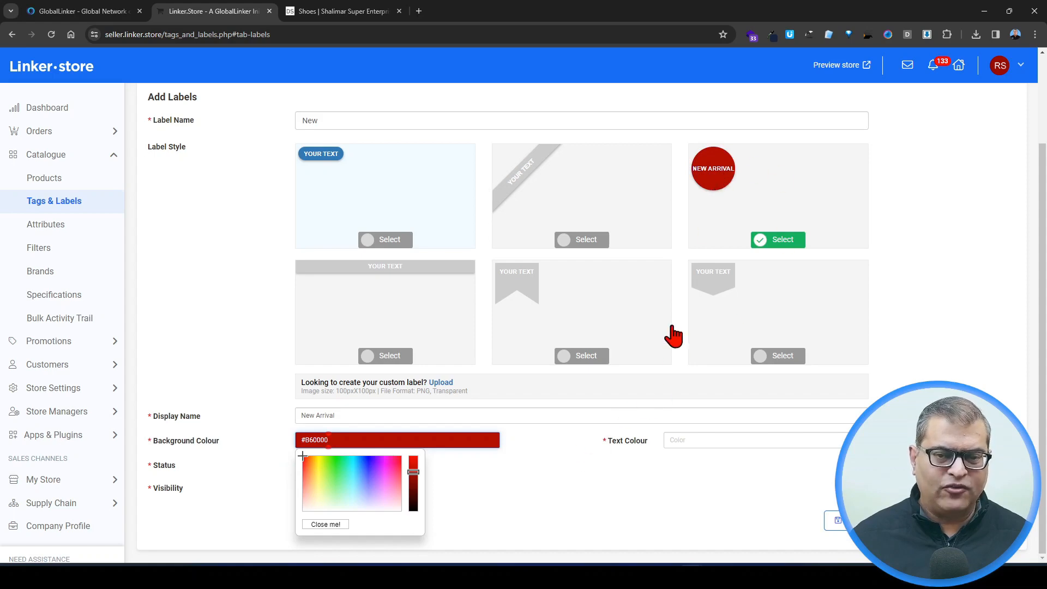
left_click(499, 525)
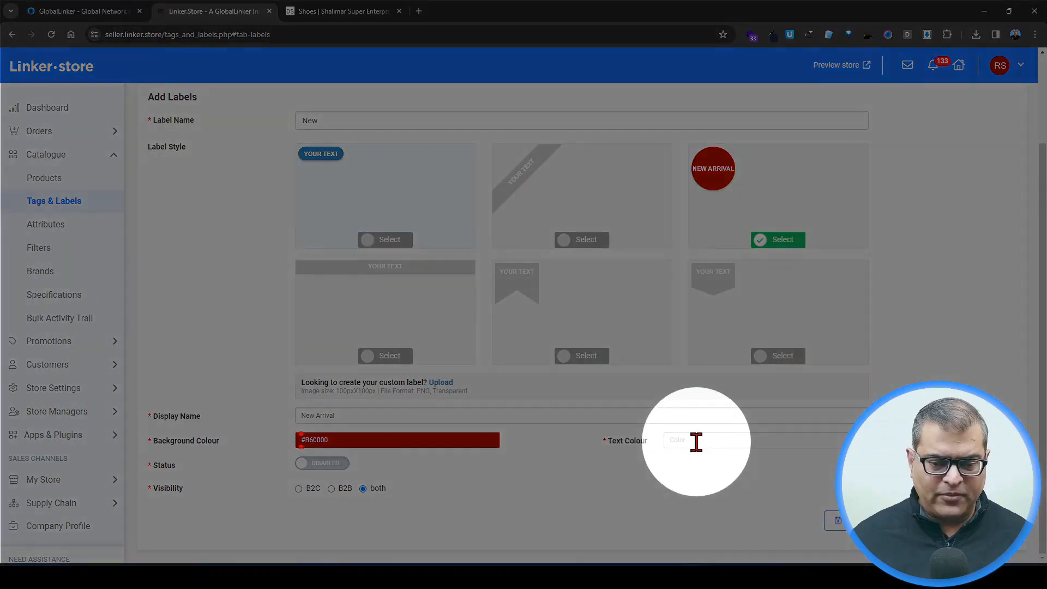
Set the label's status to enabled and save the label
left_click(695, 440)
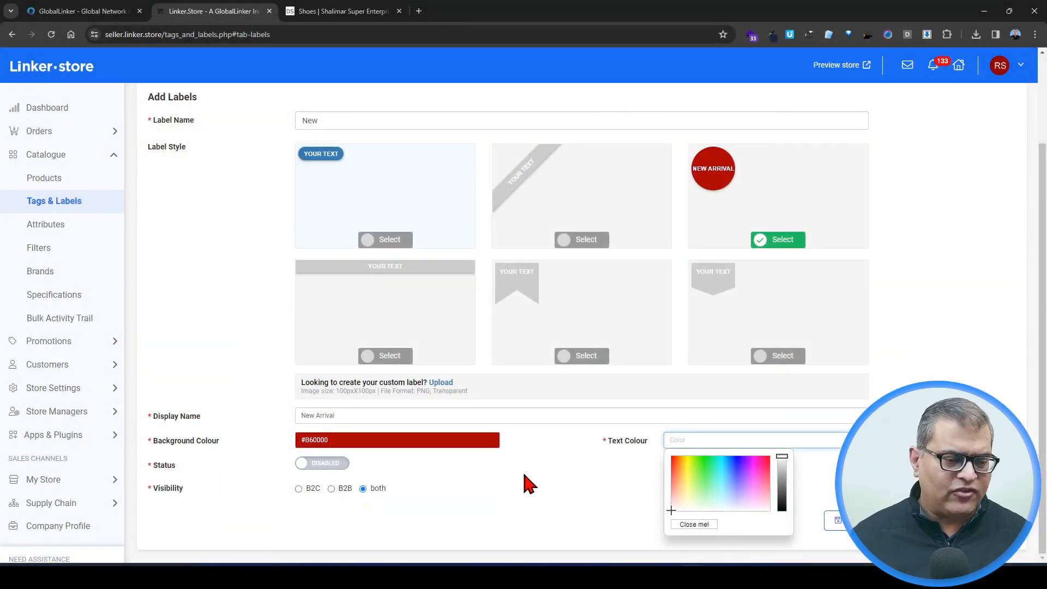
left_click(325, 463)
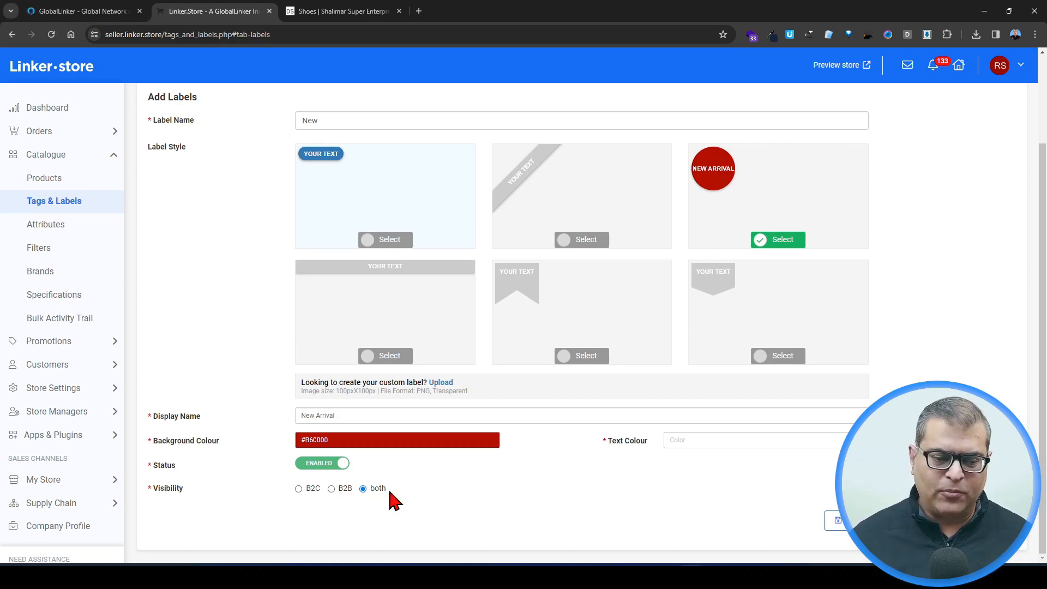
left_click(837, 521)
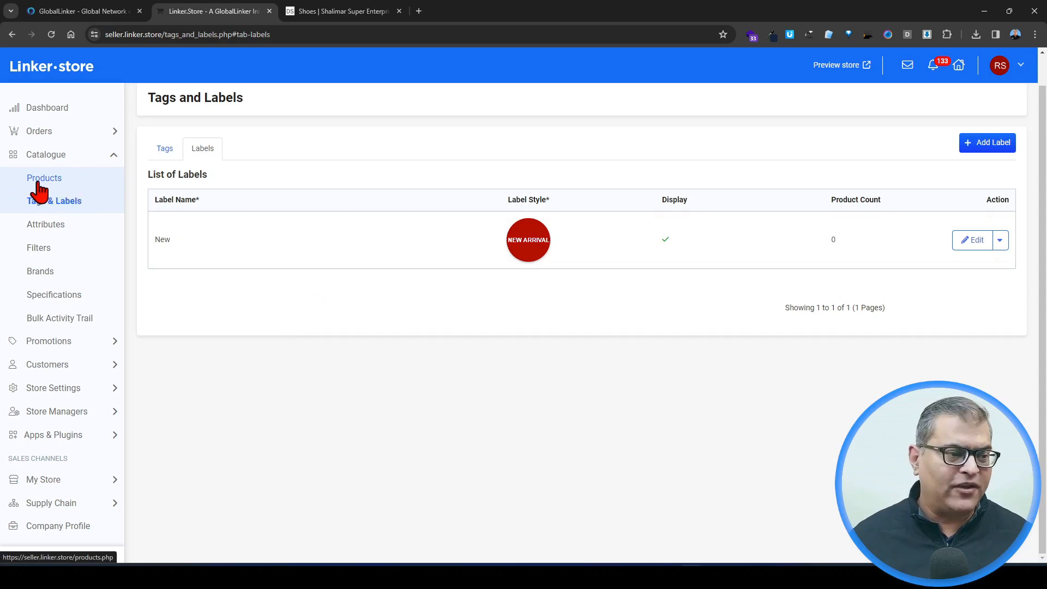
Open the list of products in the store's catalogue
key("ctrl")
key("ctrl")
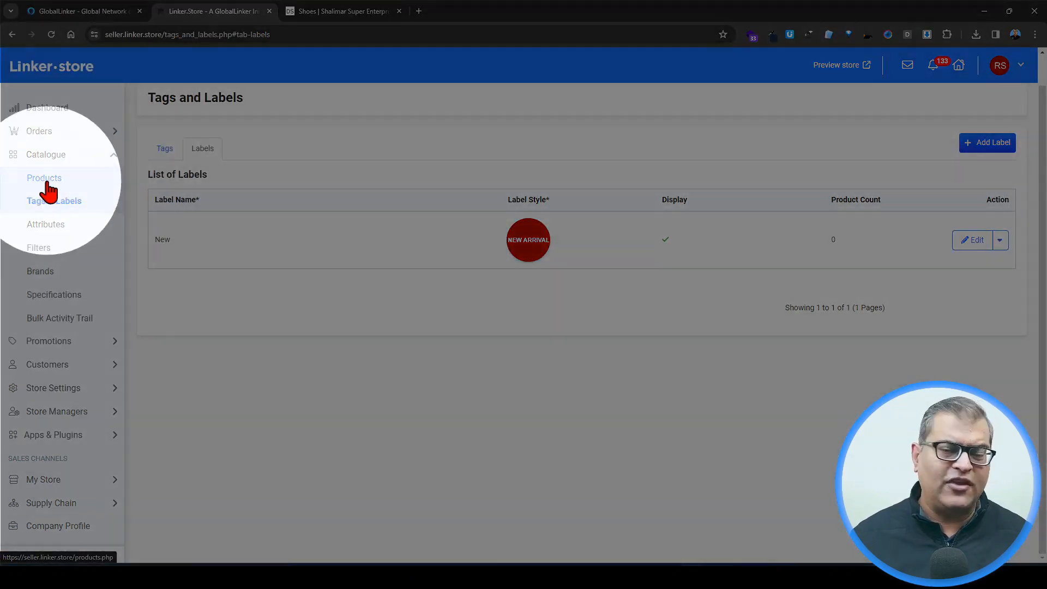
left_click(47, 182)
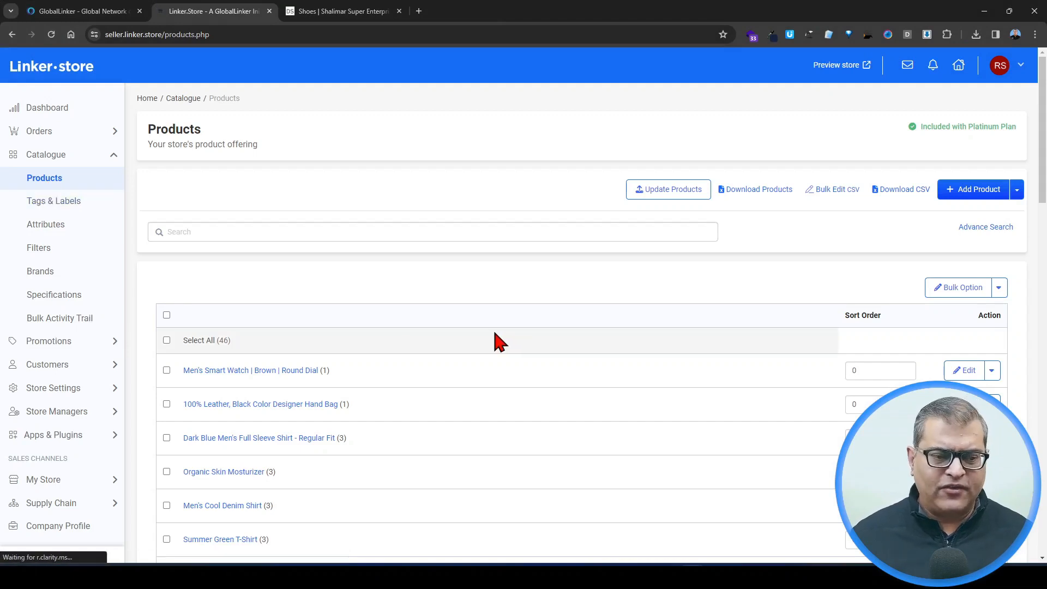
Copy the product name "MEN'S TREKKING SHOES BLACK" from the storefront's shoes page and search the seller product list for it
left_click(360, 11)
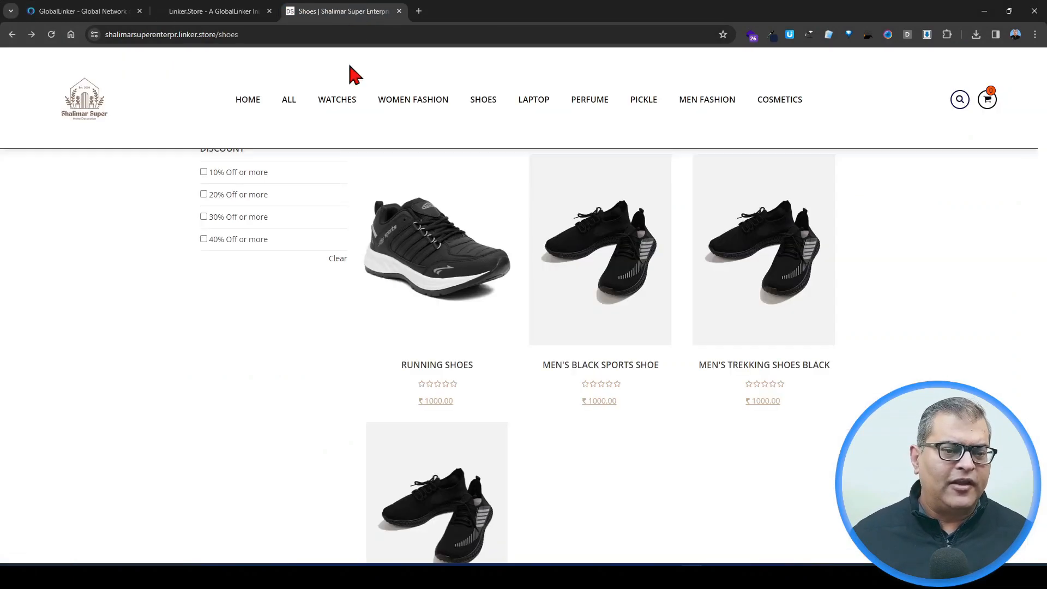
left_click_drag(694, 367, 842, 376)
key("ctrl+c")
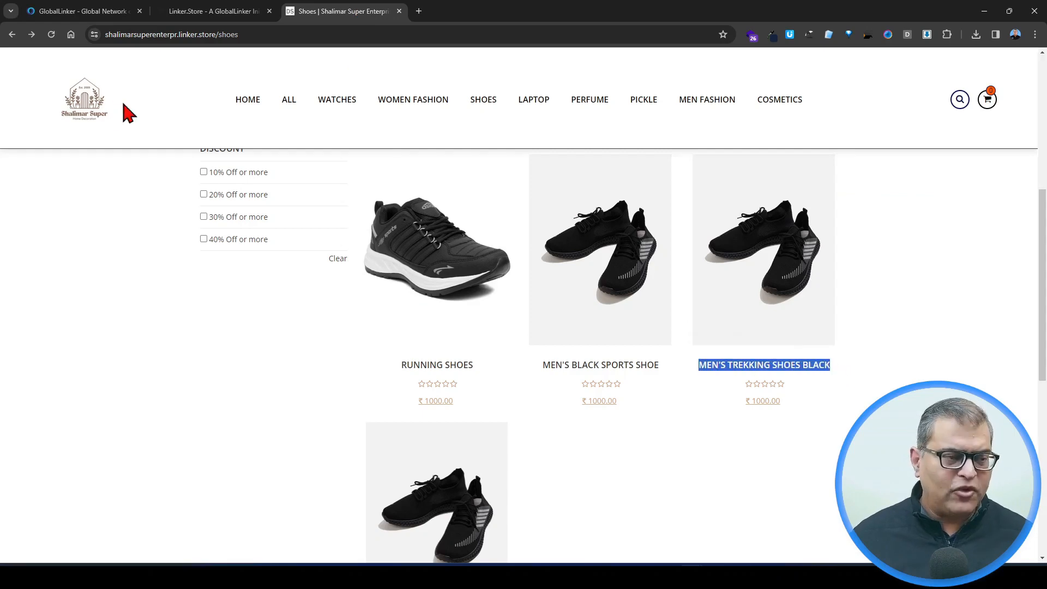
left_click(208, 10)
left_click(256, 230)
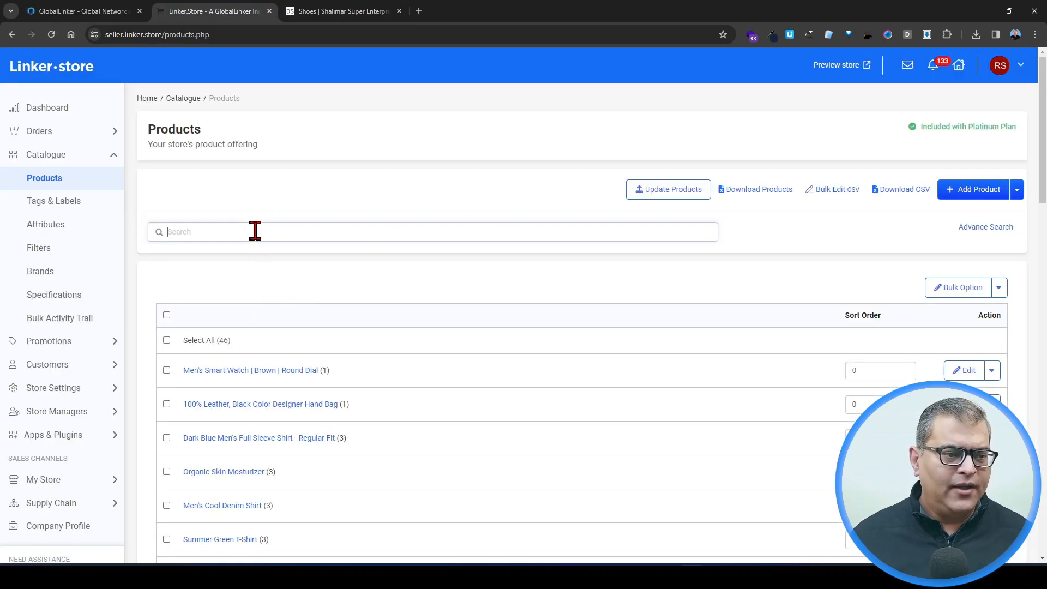
key("ctrl+v")
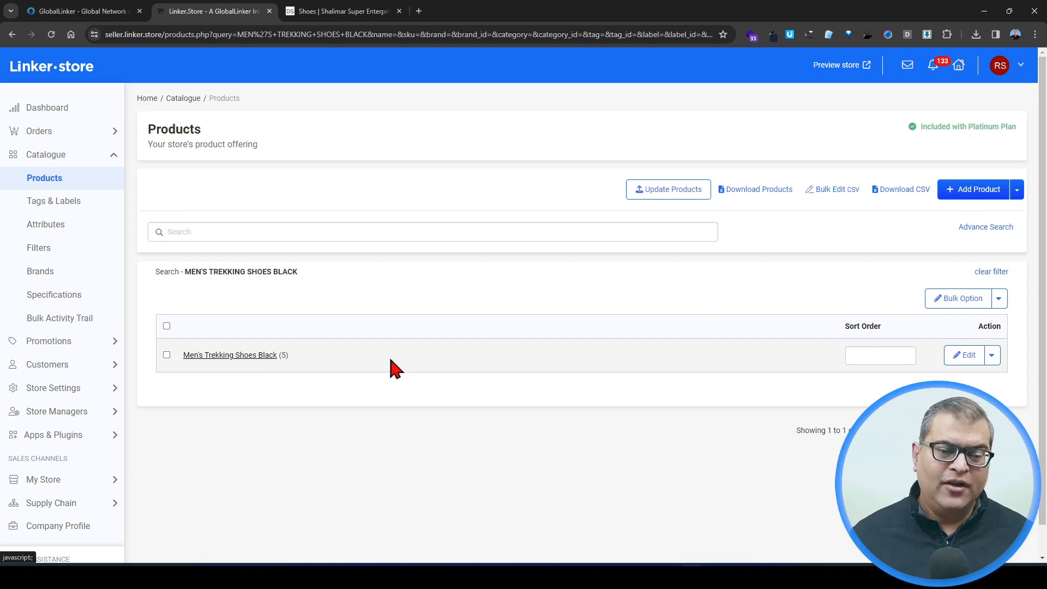
Open the Men's Trekking Shoes Black product for editing and assign it the product label "New"
left_click(967, 360)
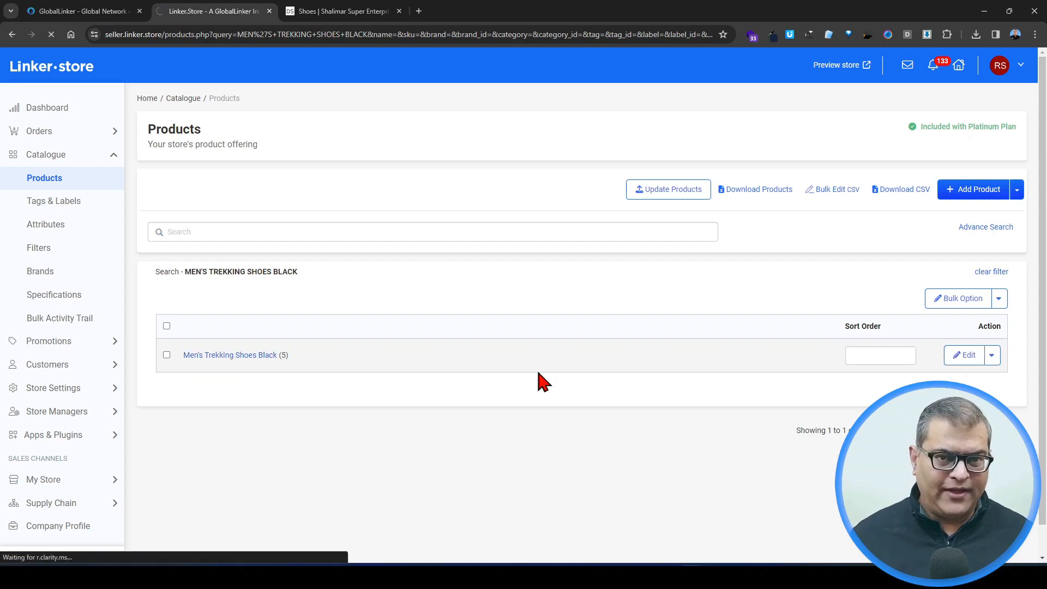
scroll(494, 404, "down", 8)
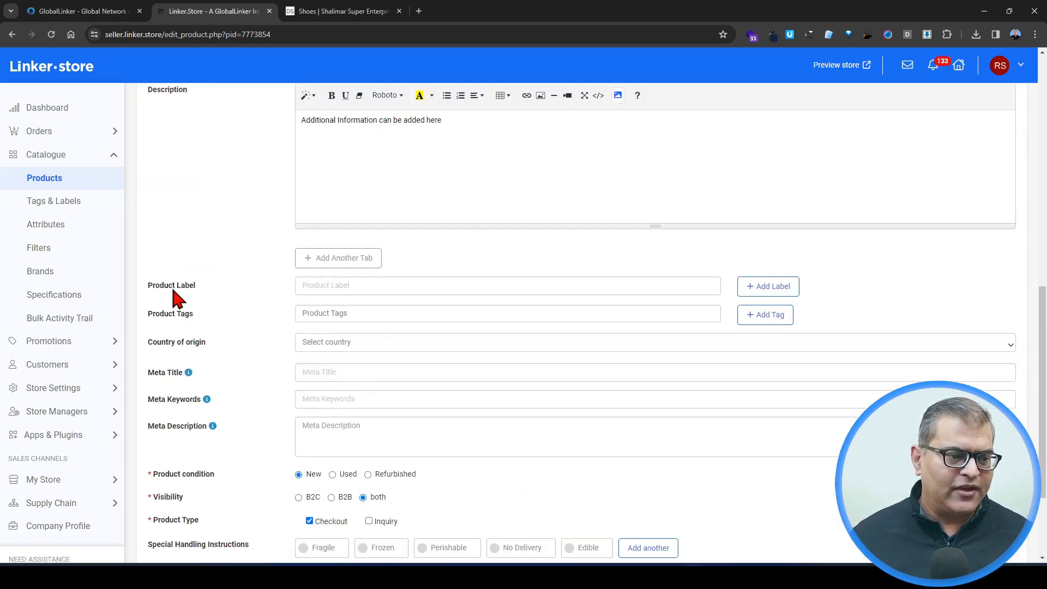
left_click(357, 289)
type("new")
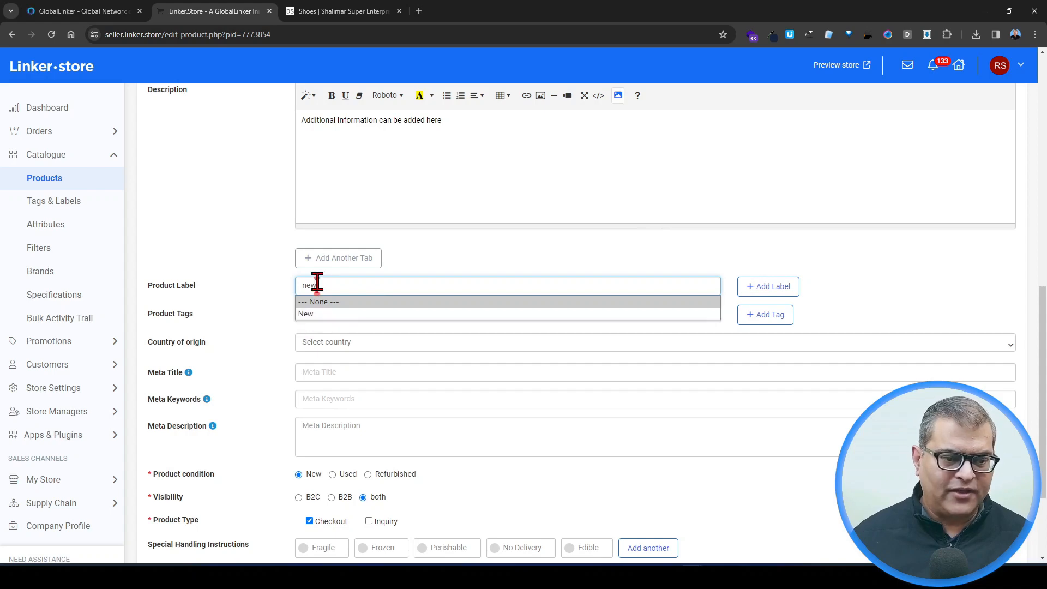
left_click(306, 316)
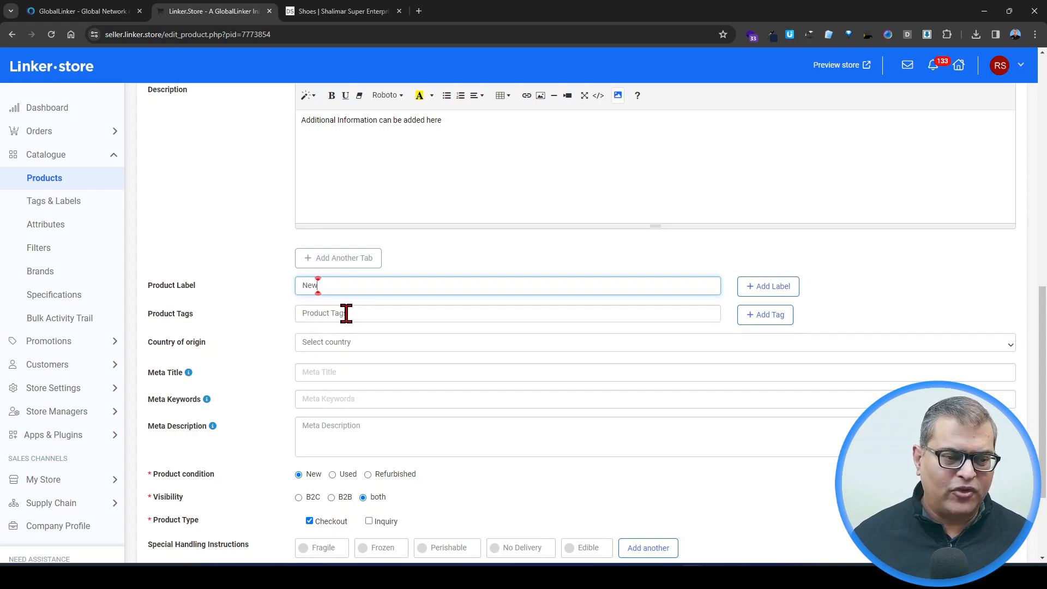
scroll(318, 286, "down", 3)
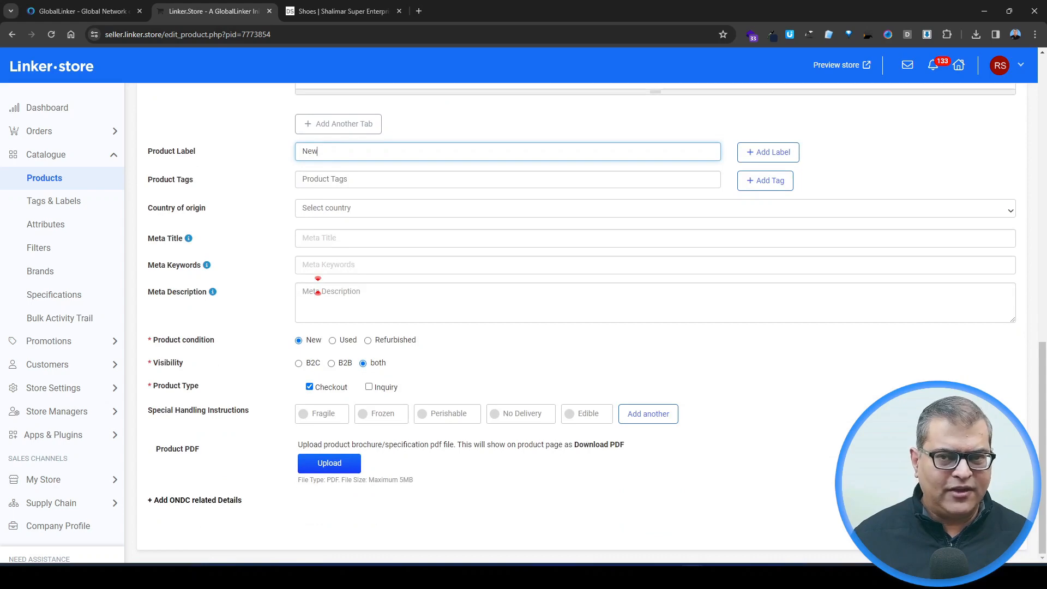
scroll(799, 481, "up", 15)
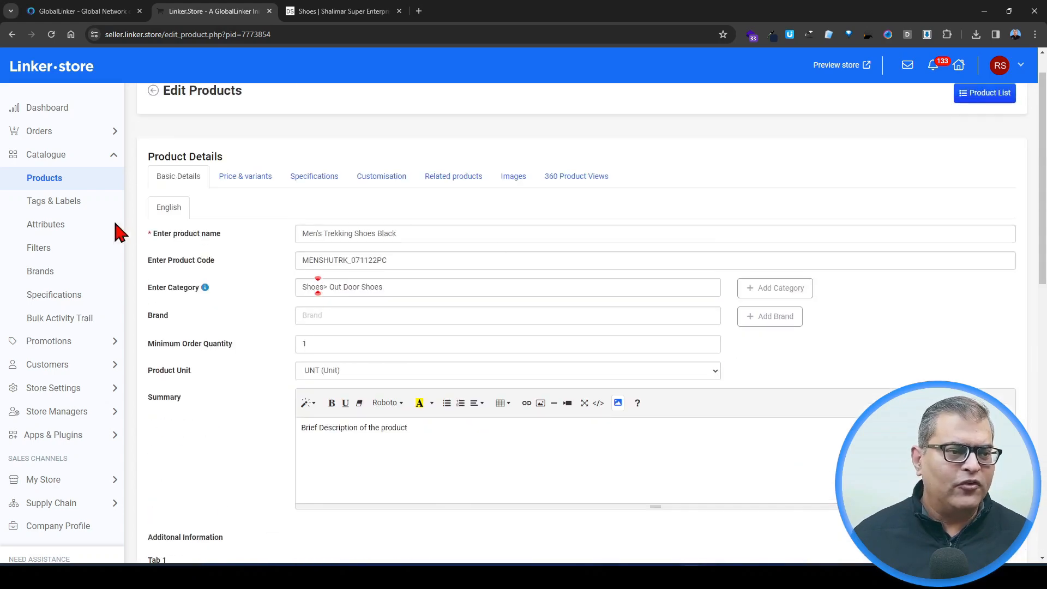
Return to the catalogue's product list and search it for "MEN'S TREKKING SHOES BLACK"
left_click(89, 187)
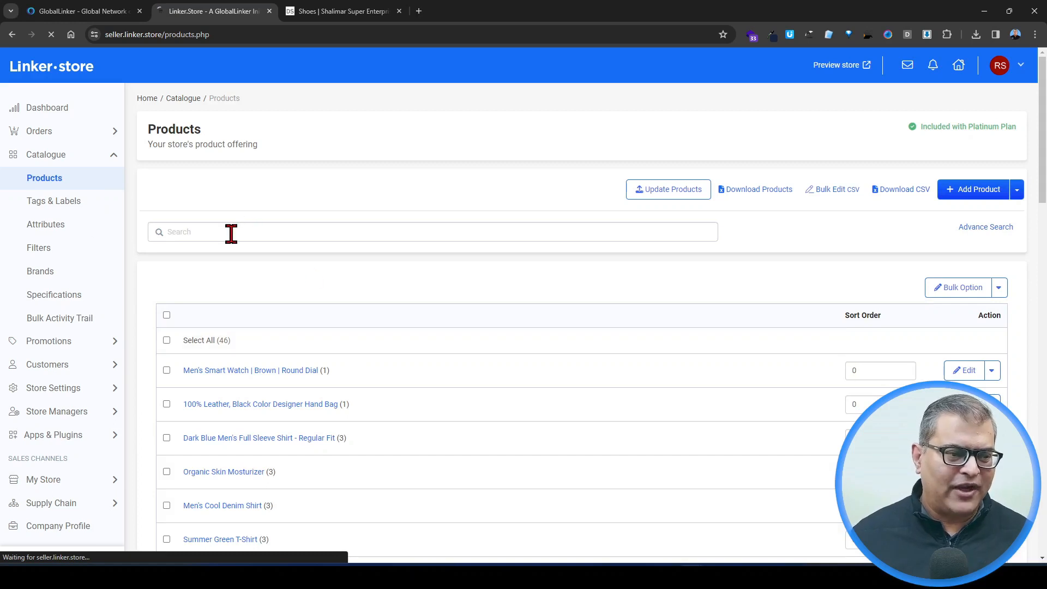
left_click(232, 233)
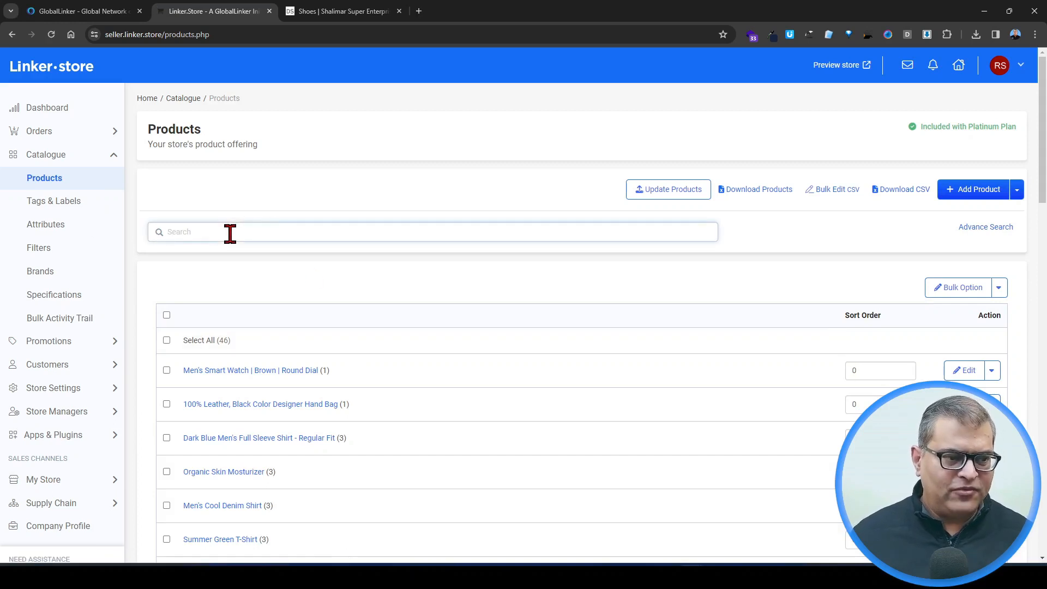
type("MEN'S TREKKING SHOES BLACK")
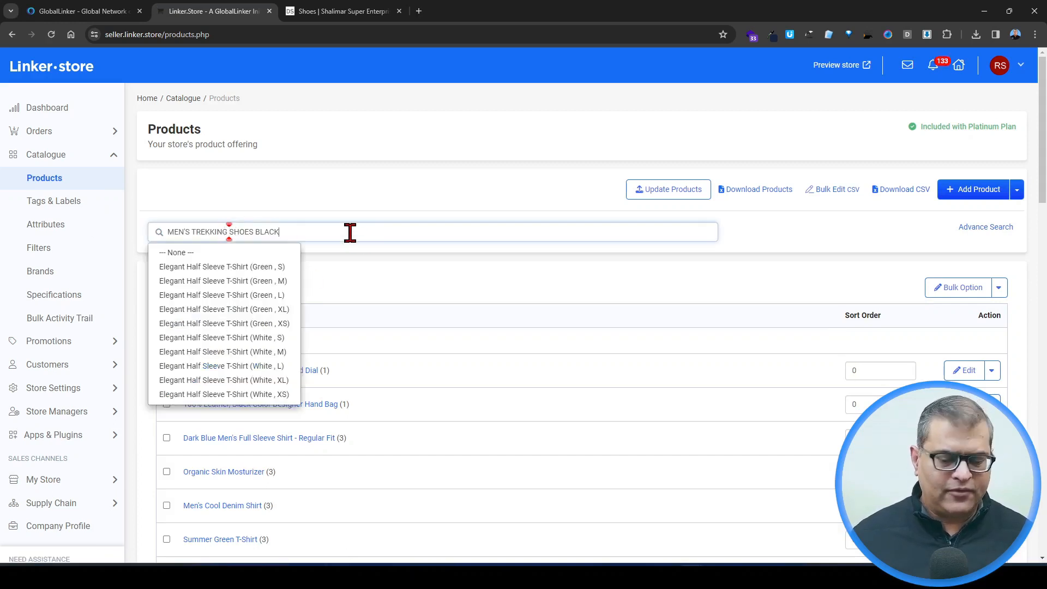
key("Return")
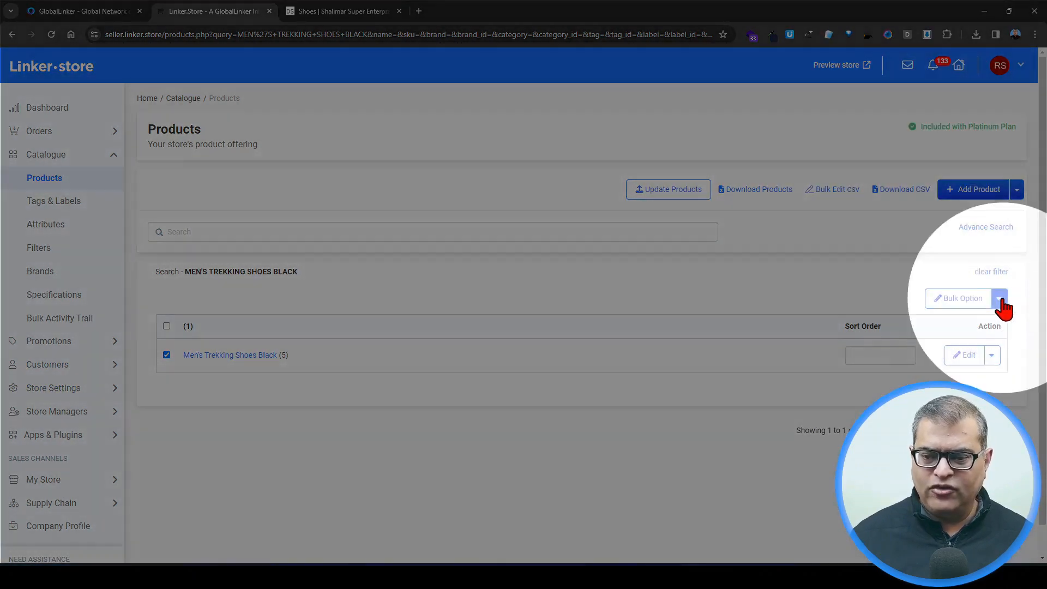
Add the label "New" to the selected Men's Trekking Shoes Black product with the bulk option, save it and close the dialog
left_click(999, 300)
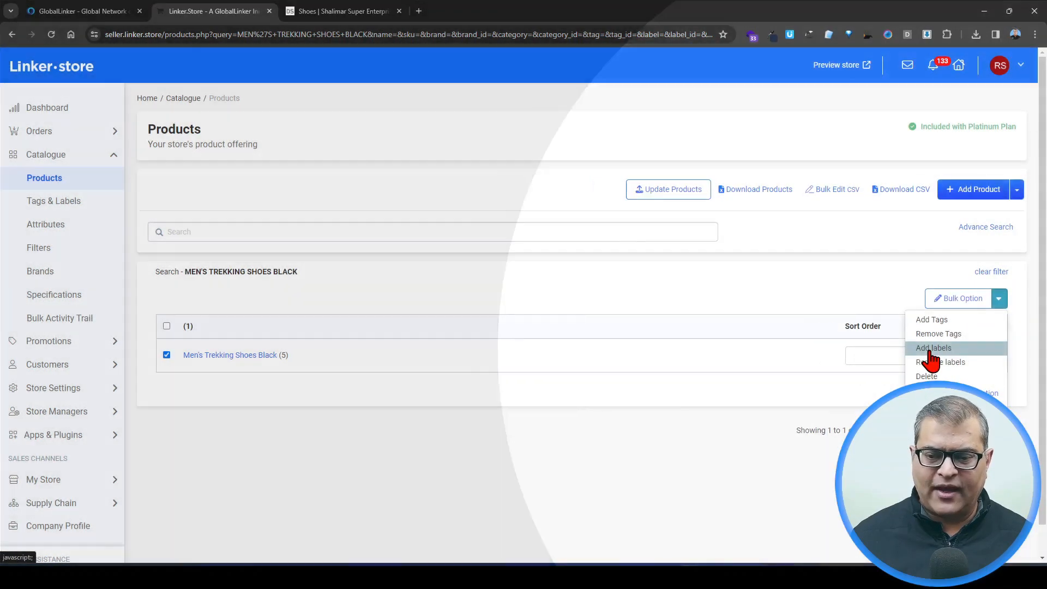
left_click(929, 351)
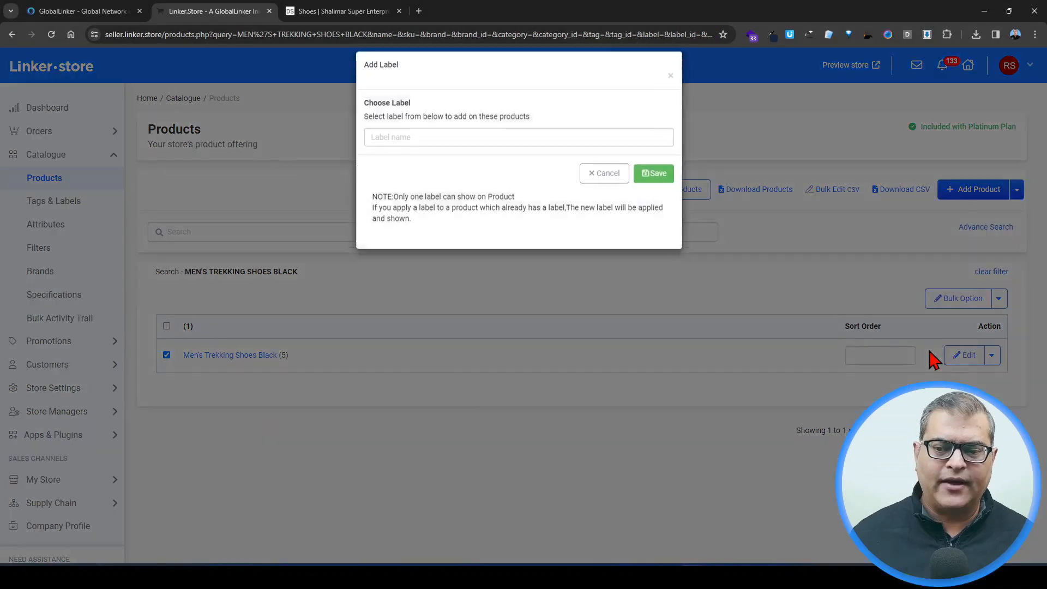
left_click(402, 150)
left_click(402, 150)
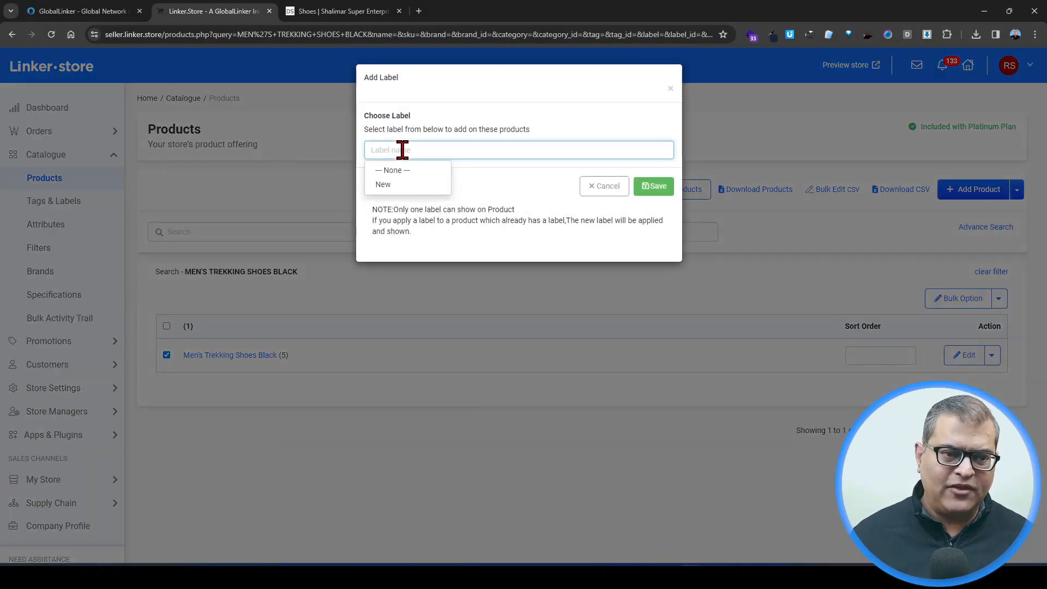
type("n")
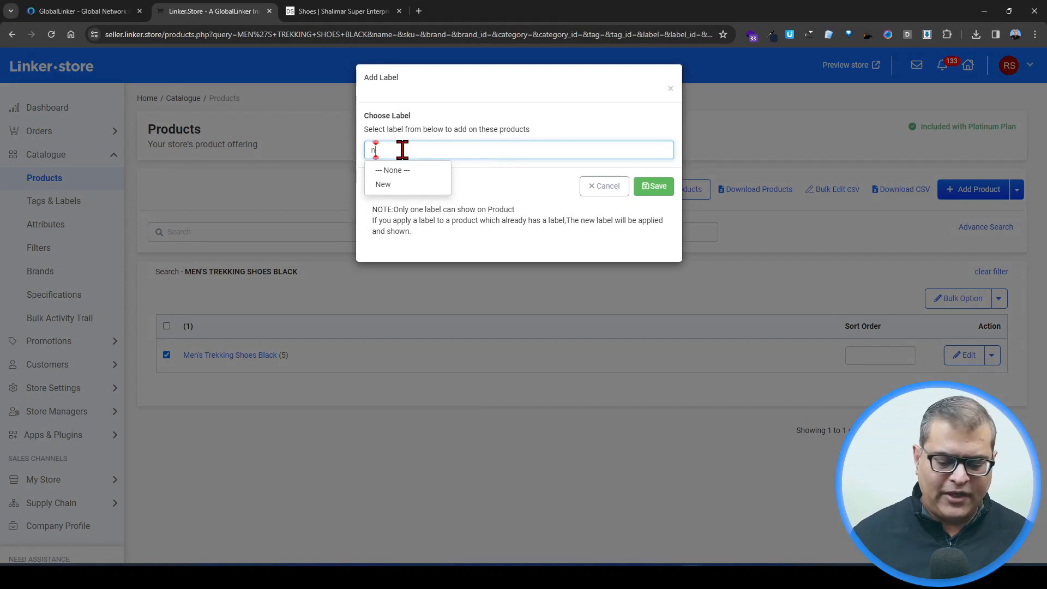
key("BackSpace")
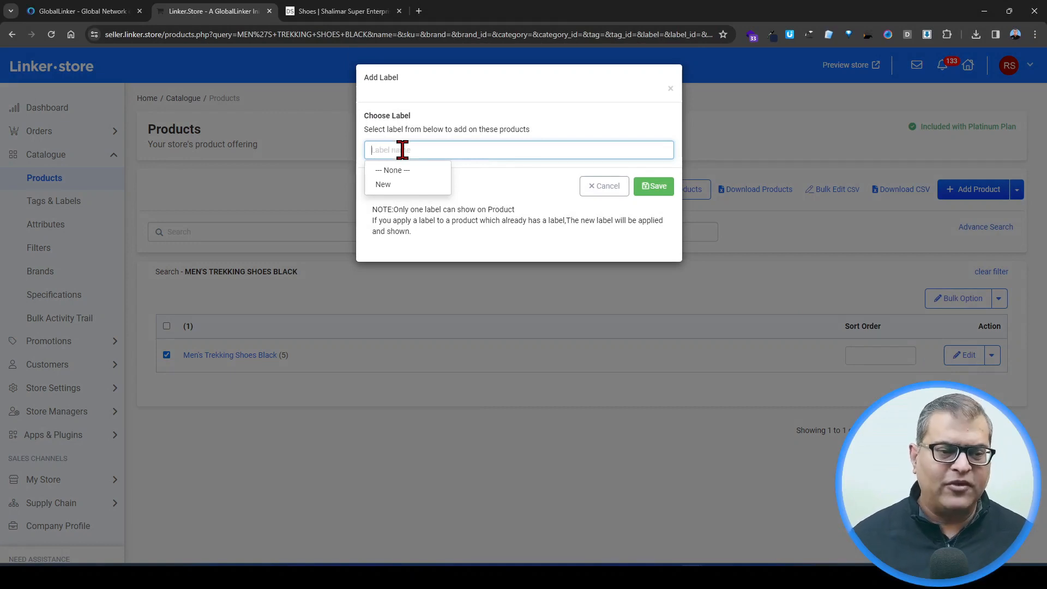
left_click(388, 184)
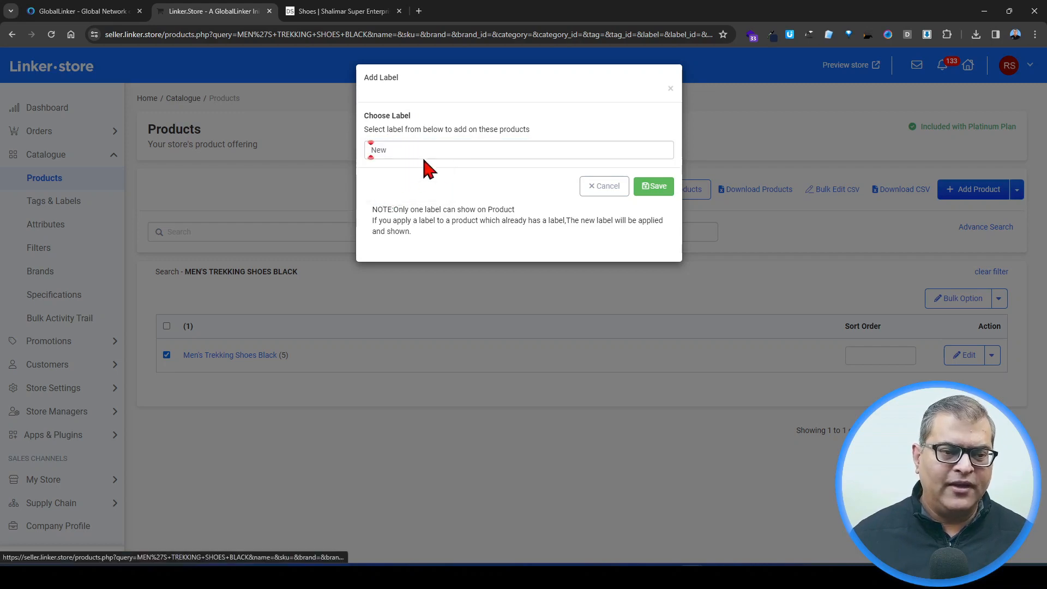
left_click(660, 186)
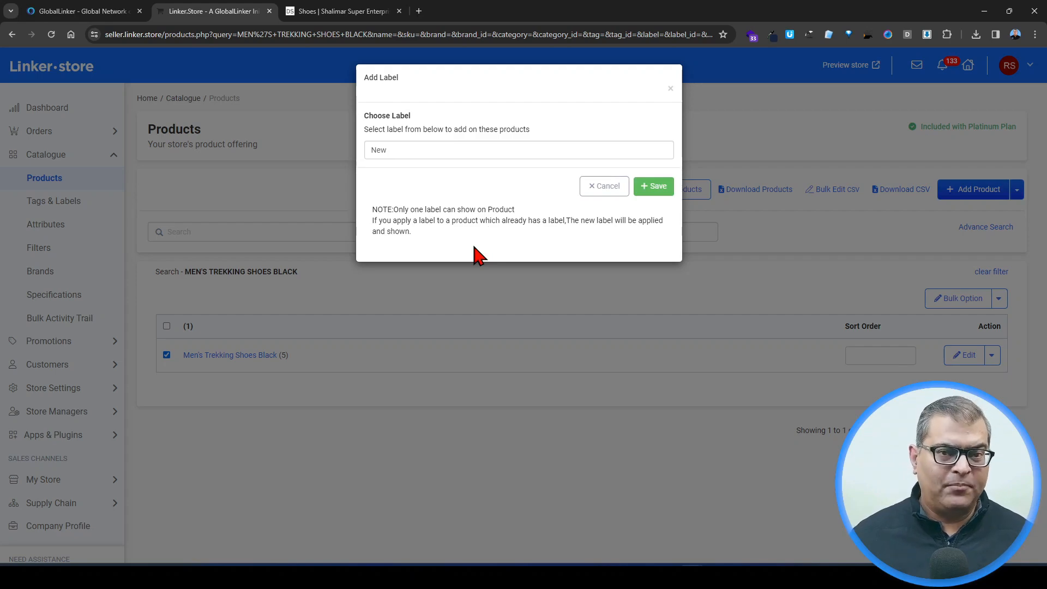
left_click(671, 90)
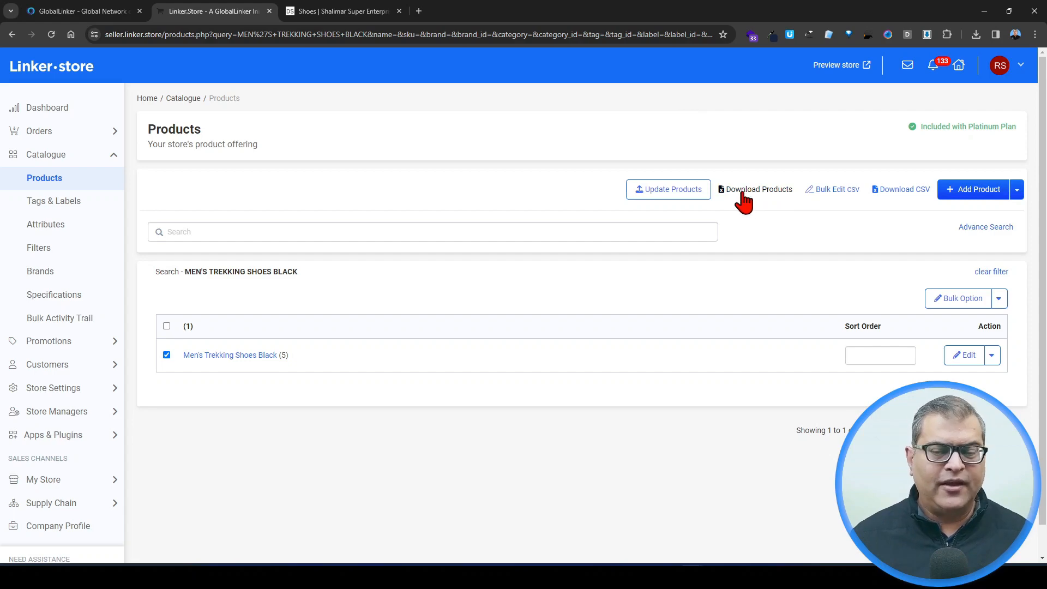
Switch to exportProducts.csv in WPS Office and enter "New" in cell J2 of the LABELS column for the first product
left_click(597, 577)
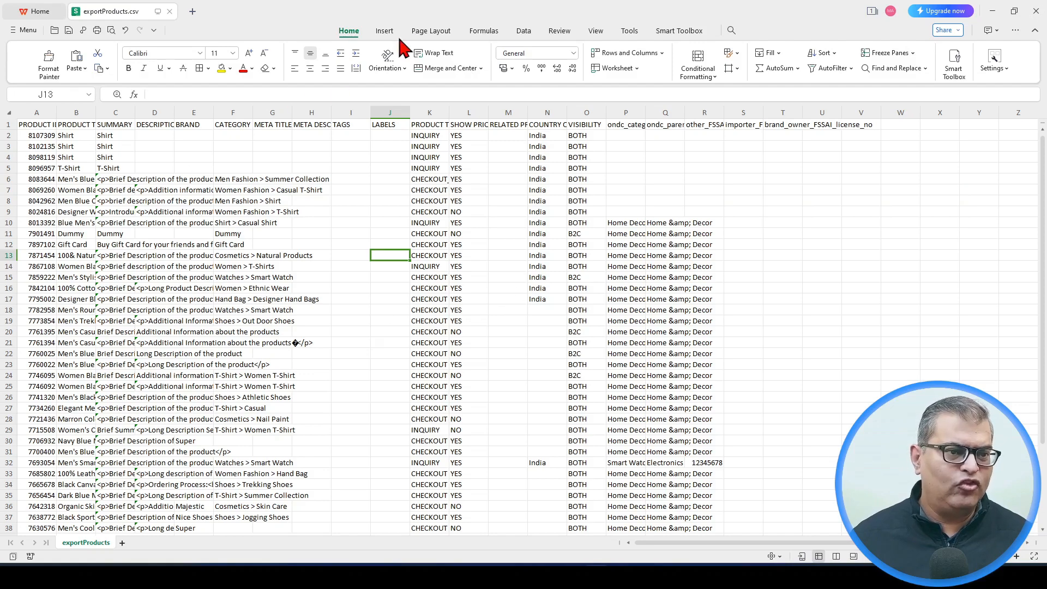
scroll(195, 248, "up", 3)
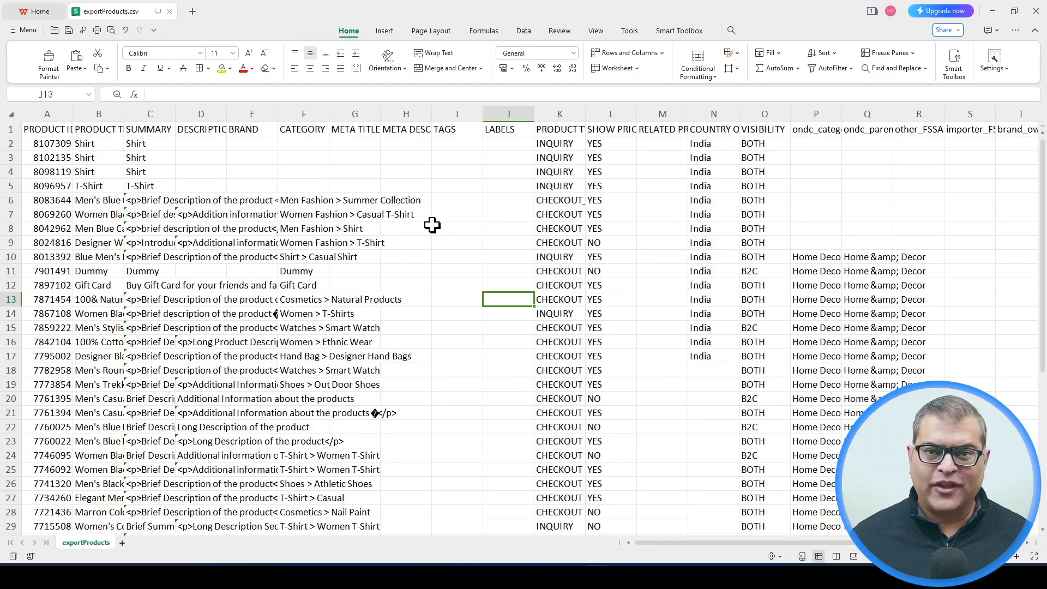
left_click(508, 115)
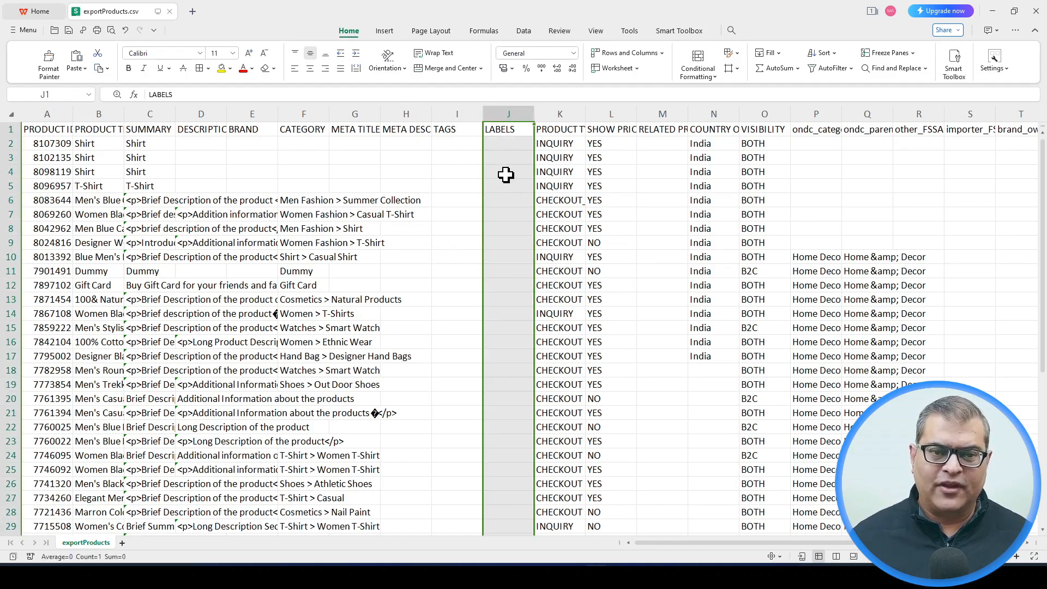
left_click(505, 143)
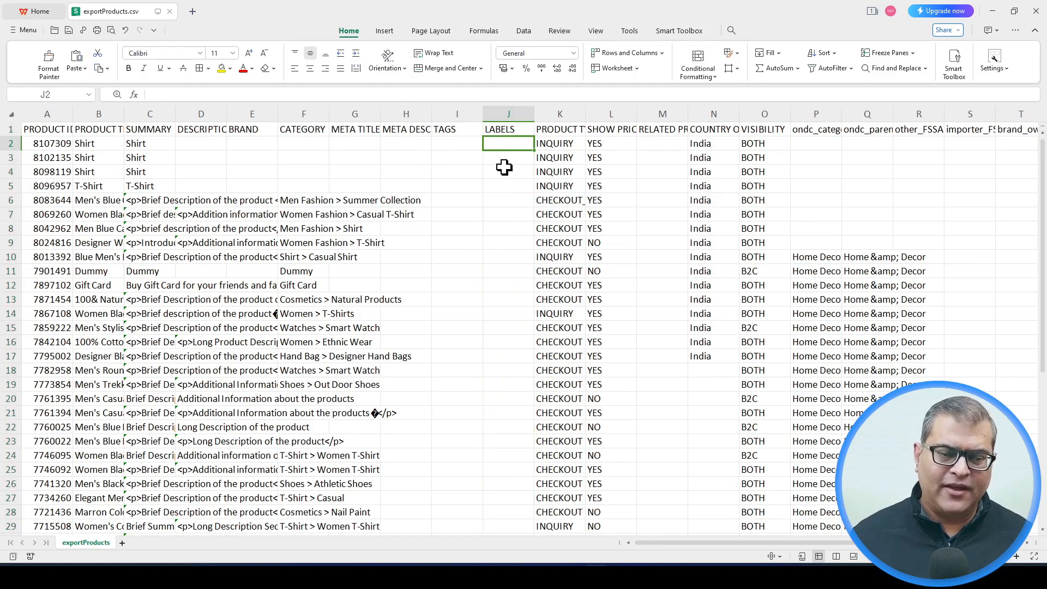
type("New")
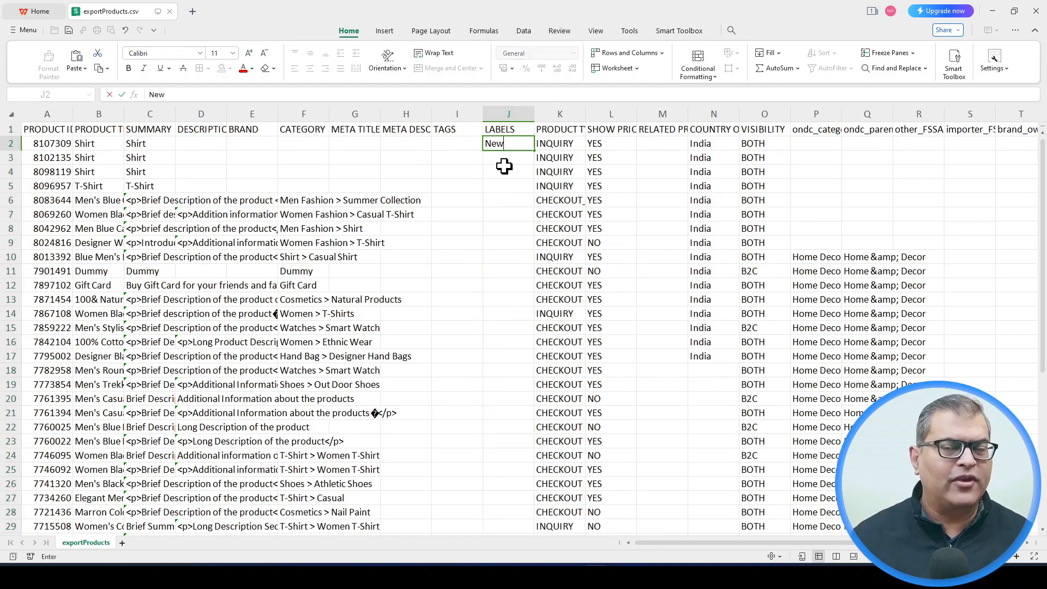
left_click(504, 167)
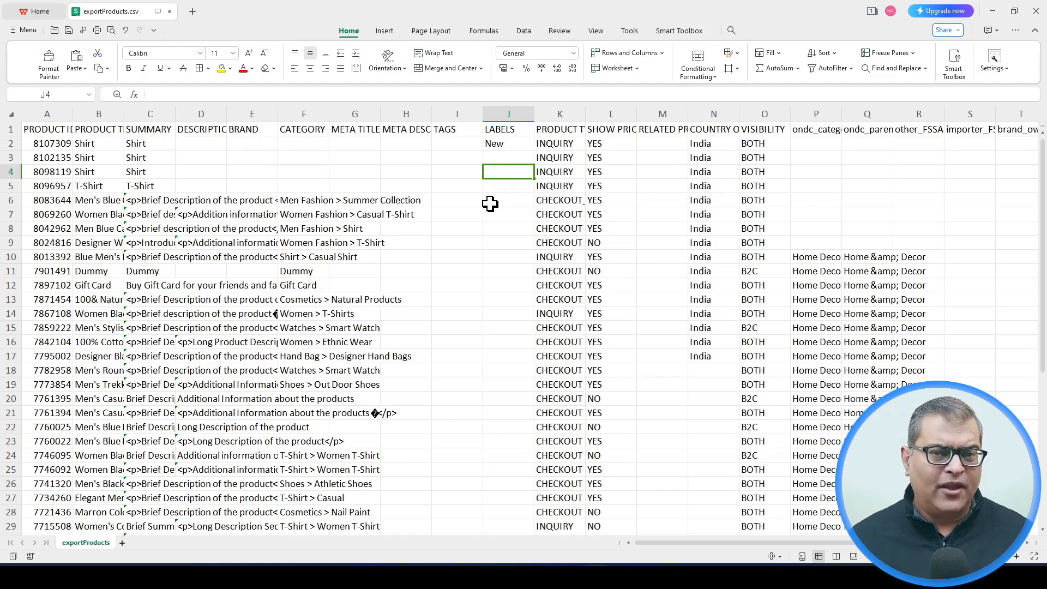
left_click(512, 146)
Compare the label name in the seller dashboard's list of labels with the spreadsheet's LABELS entry, and return to the dashboard's product list
key("alt+Tab")
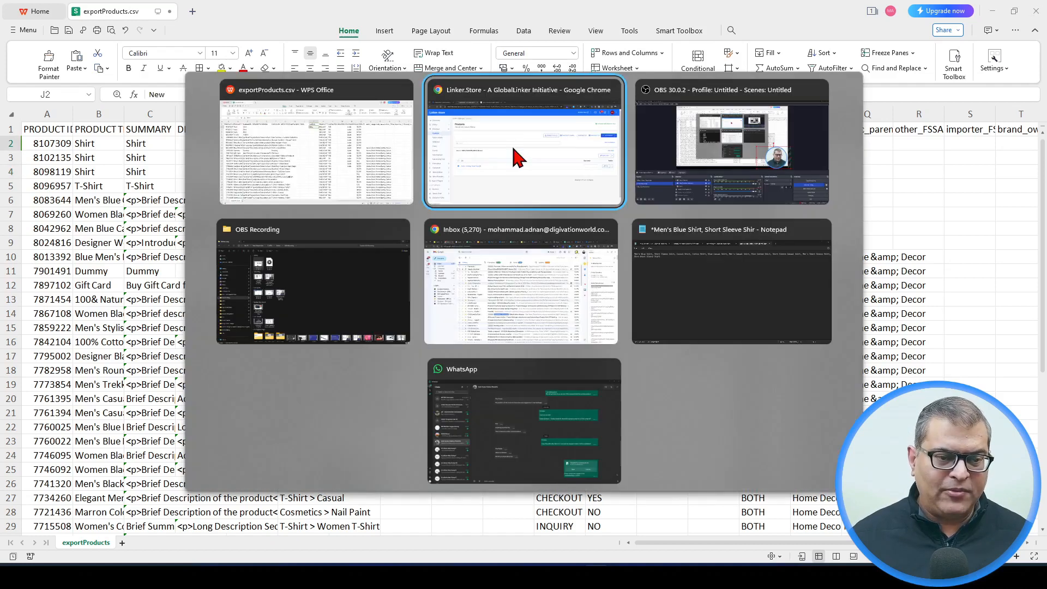
left_click(516, 158)
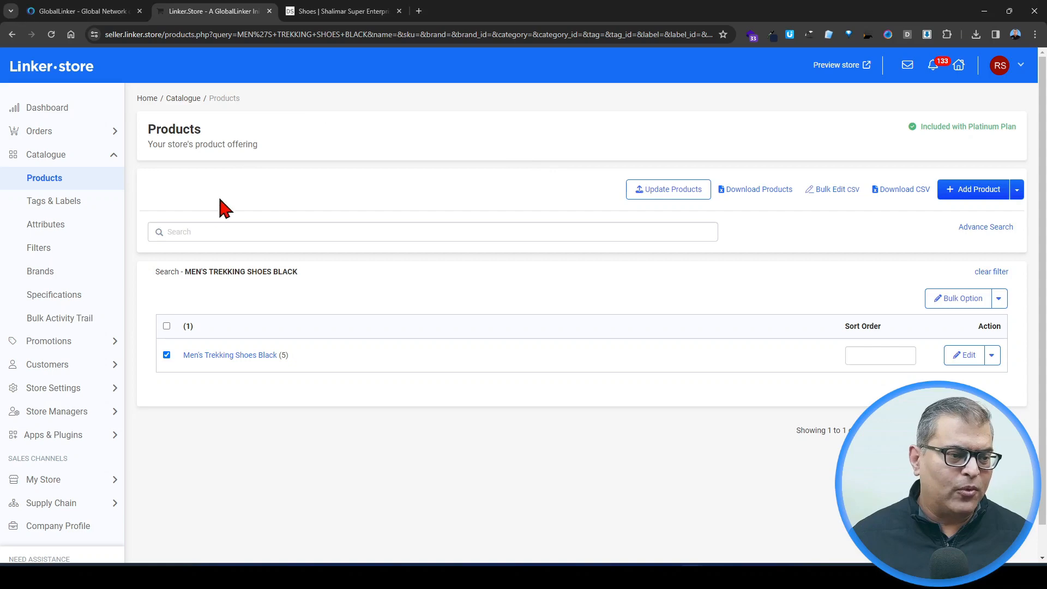
left_click(64, 214)
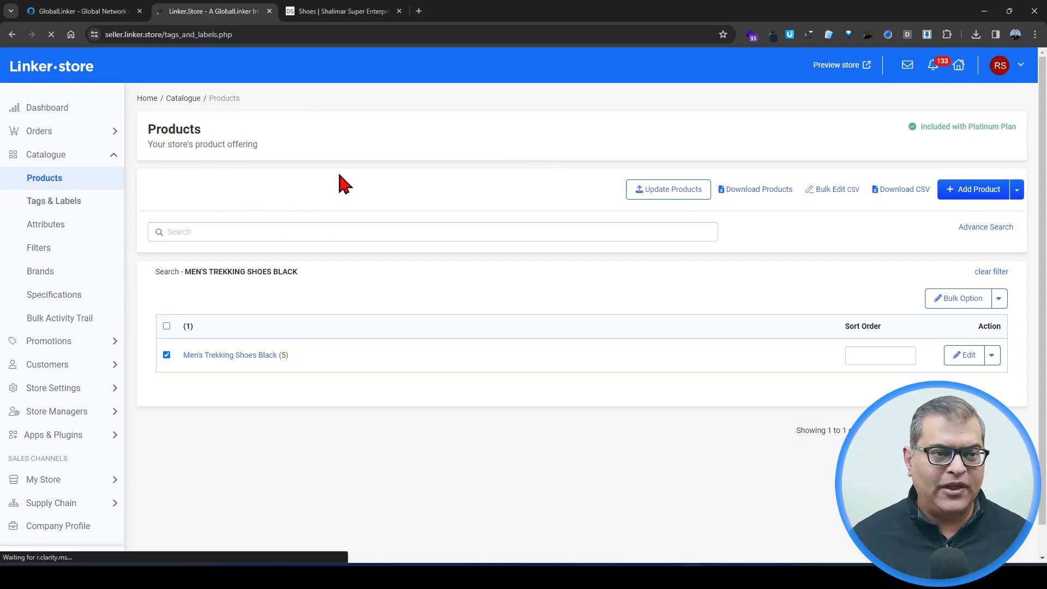
left_click(203, 182)
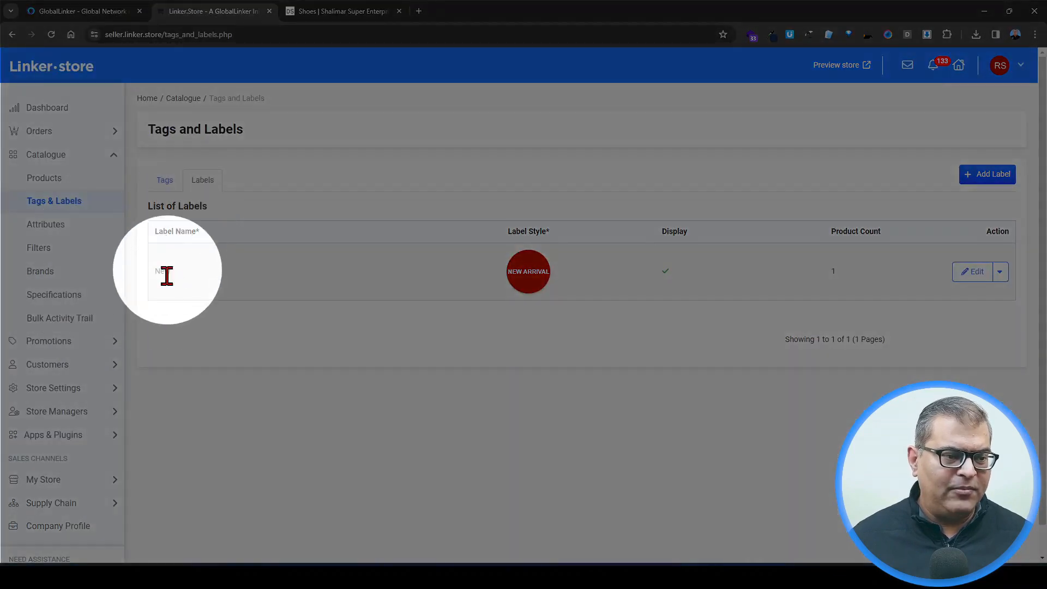
key("alt+Tab")
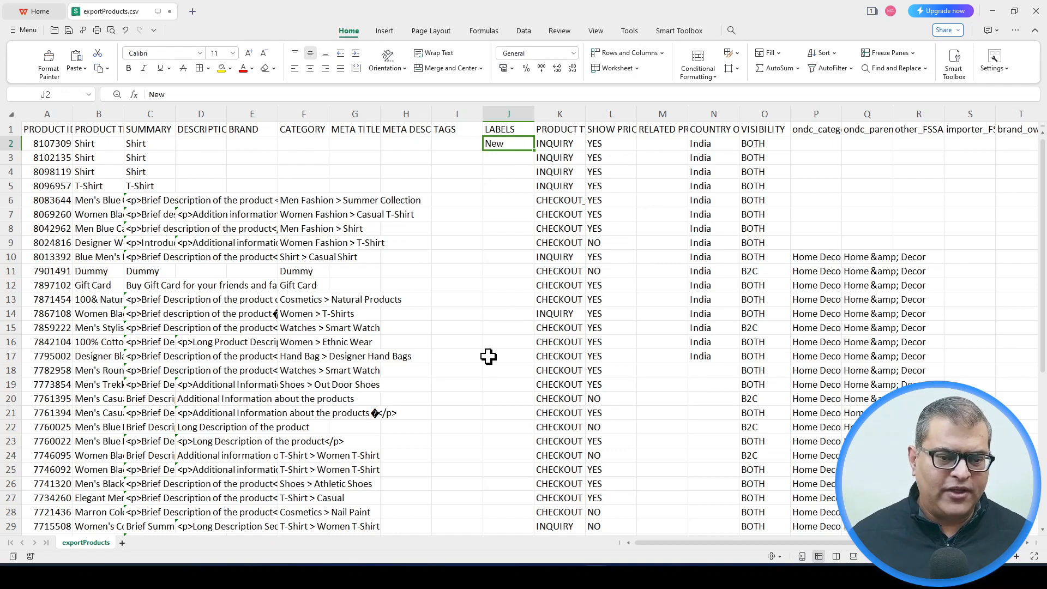
key("alt+Tab")
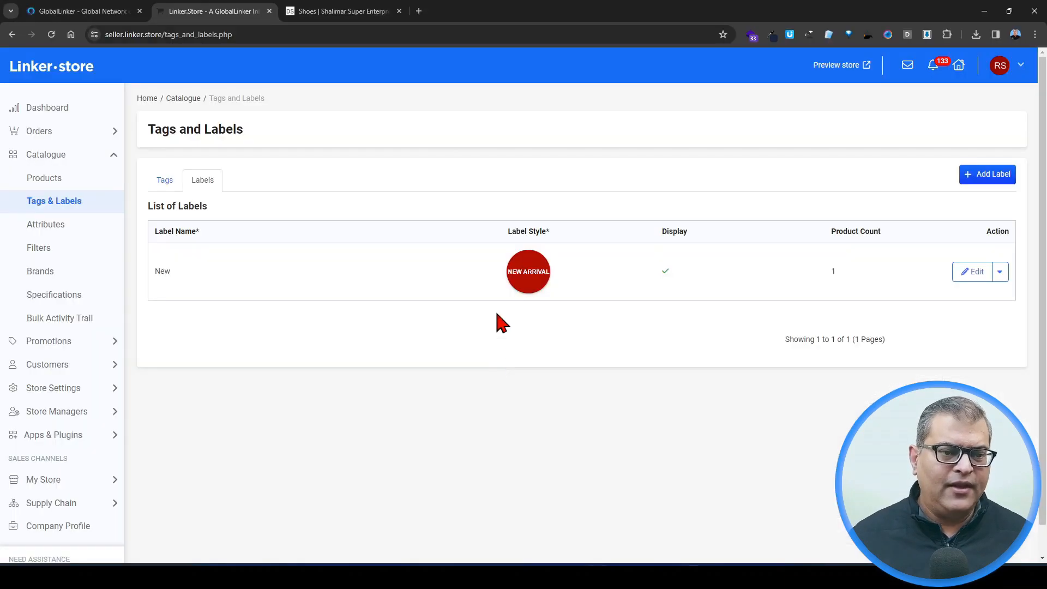
left_click(89, 185)
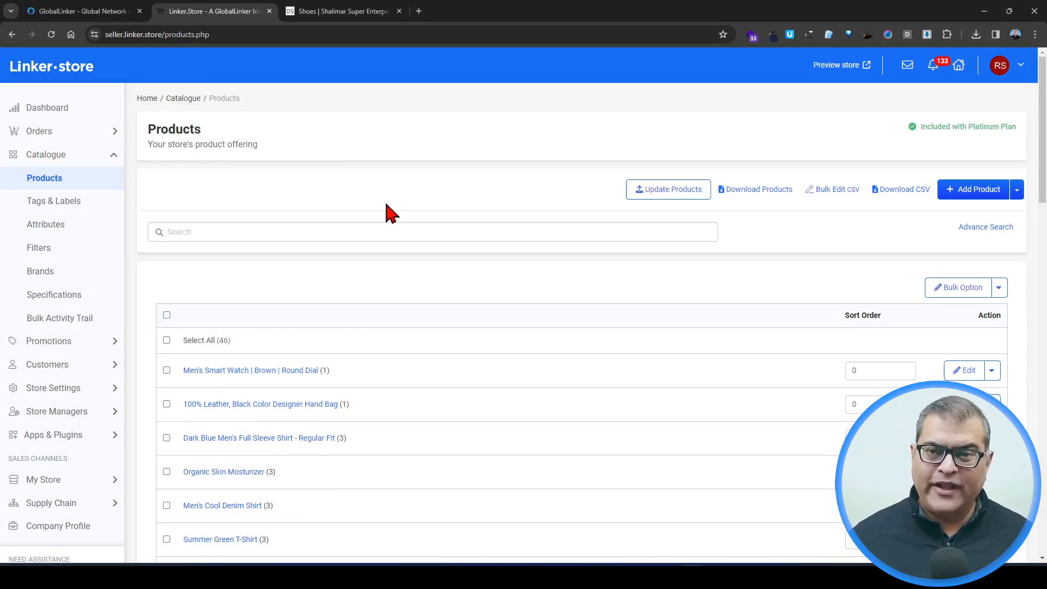
Examine the product label on the storefront's shoes page and open the Men's Trekking Shoes Black product
left_click(331, 12)
mouse_move(736, 183)
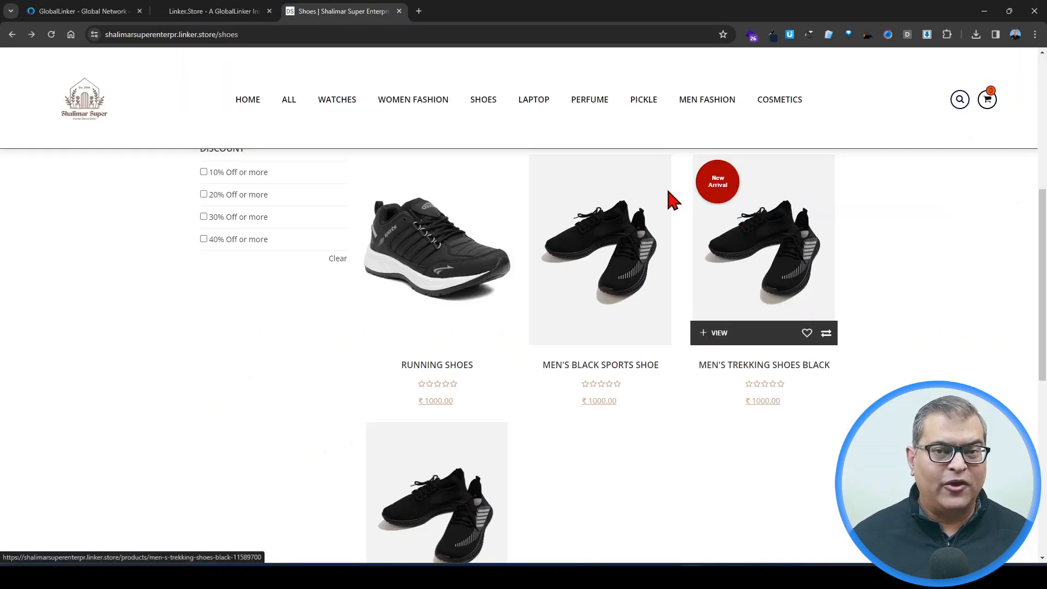
scroll(704, 279, "up", 4)
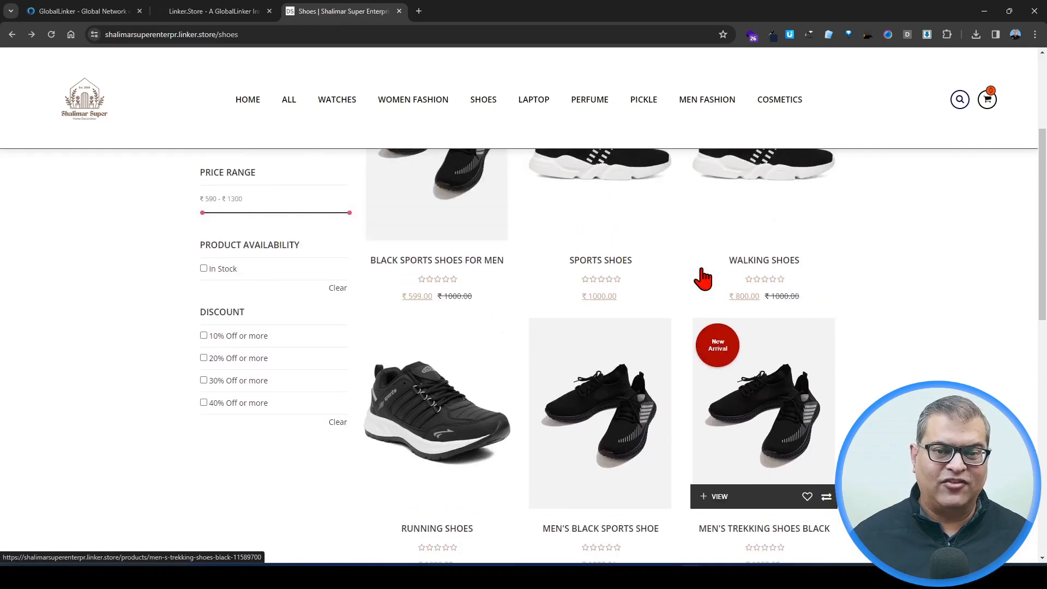
scroll(703, 279, "down", 2)
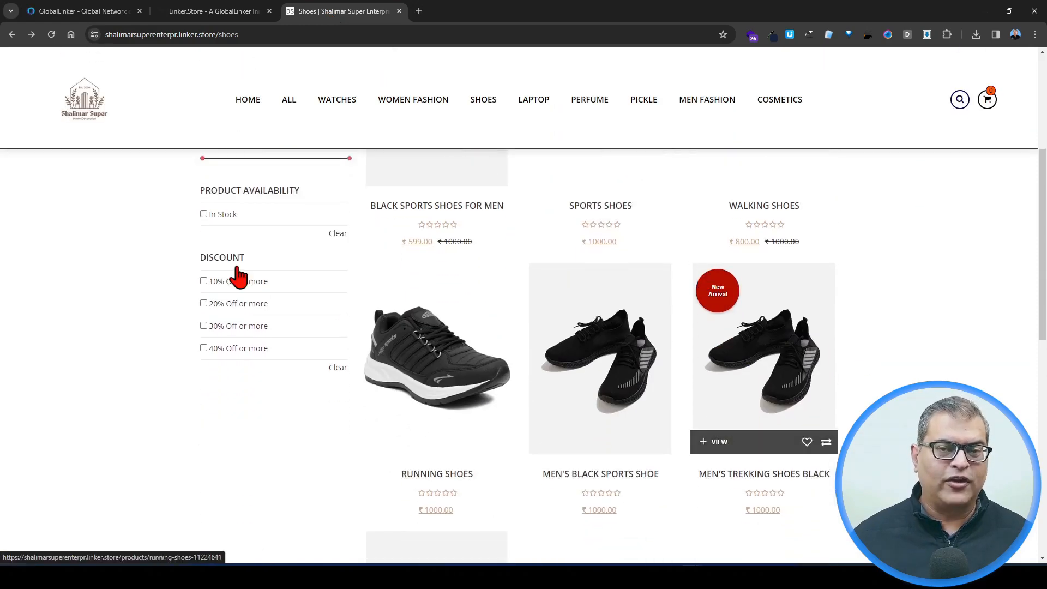
scroll(456, 322, "up", 3)
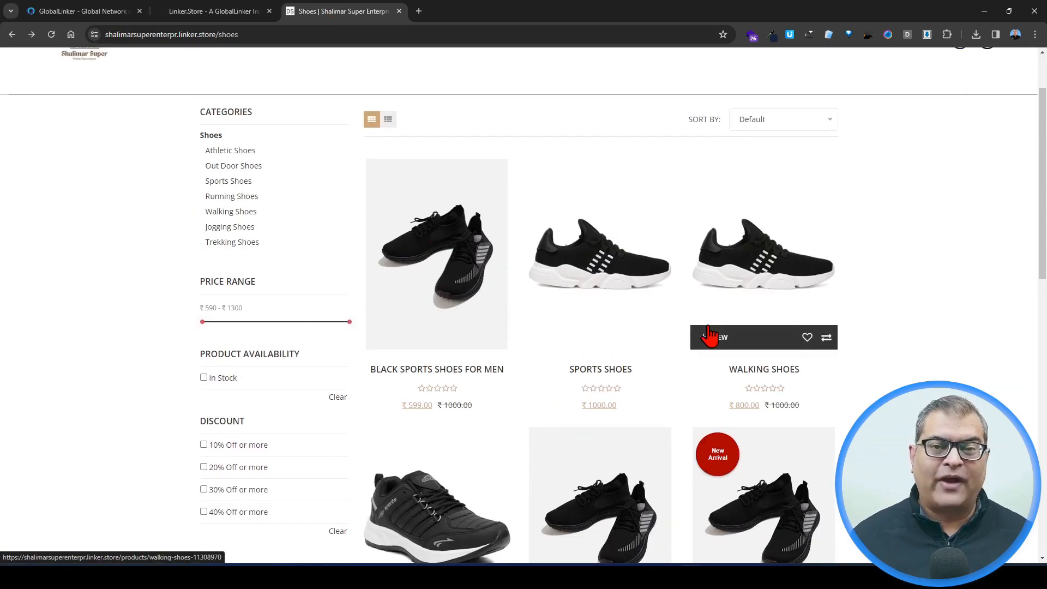
scroll(709, 335, "down", 4)
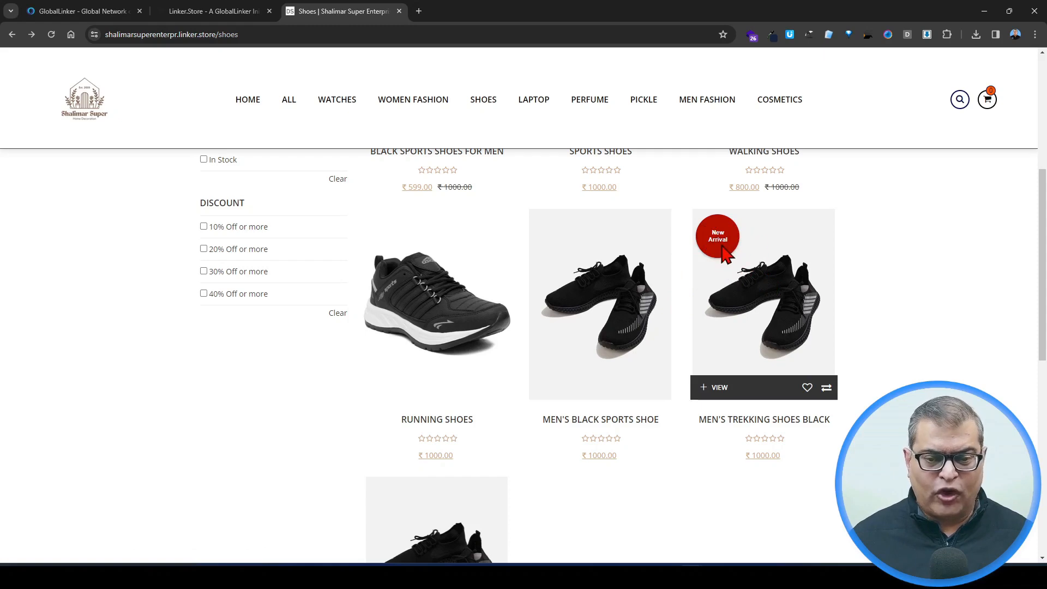
left_click(761, 261)
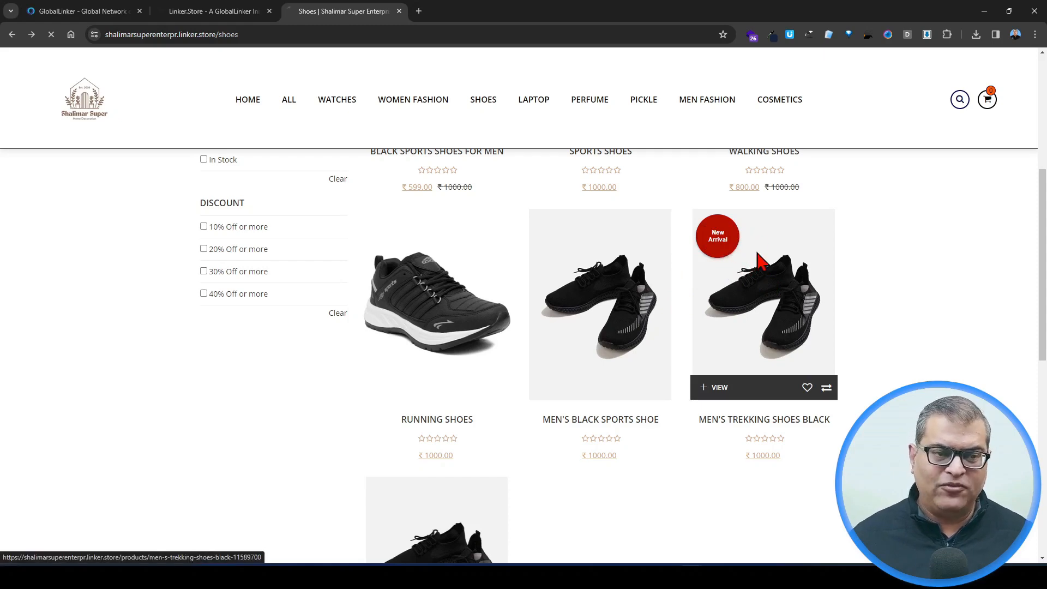